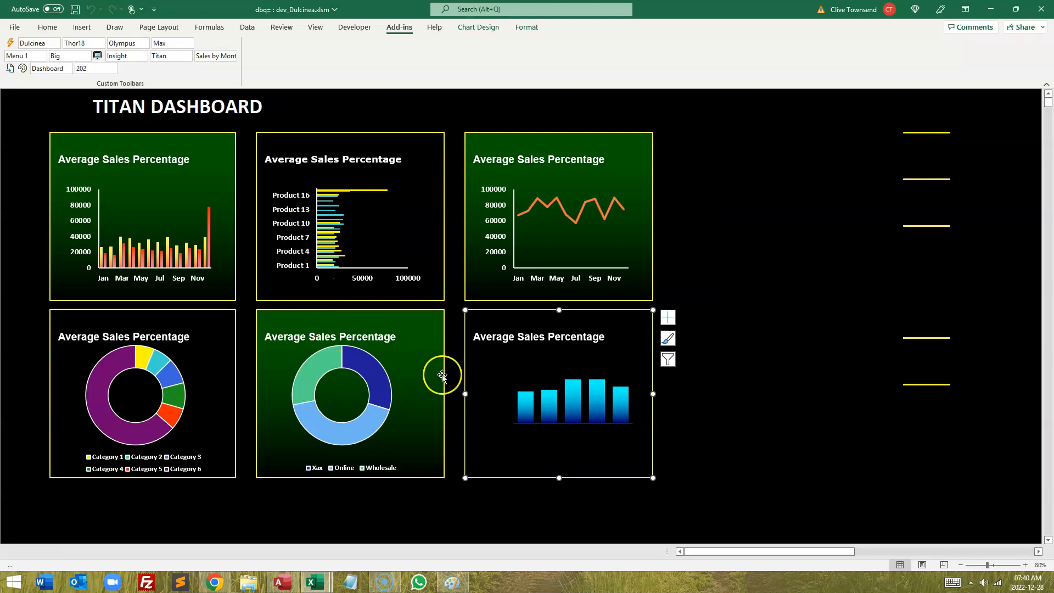
Step: Cycle through the dashboards from Titan to Apollo, Horsehead and Andromeda
left_click(932, 155)
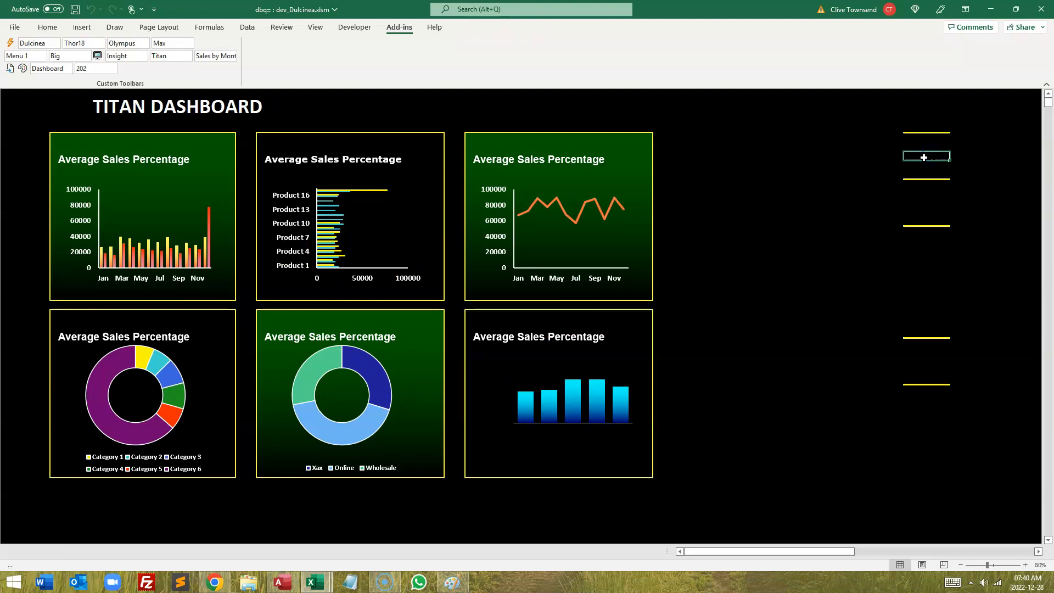
left_click(924, 157)
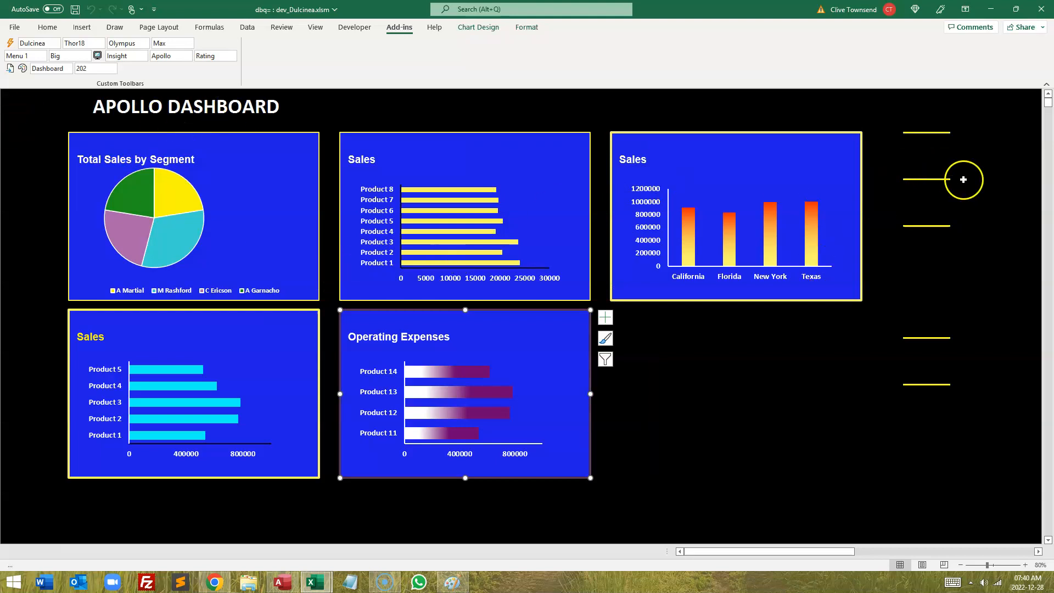
left_click(924, 158)
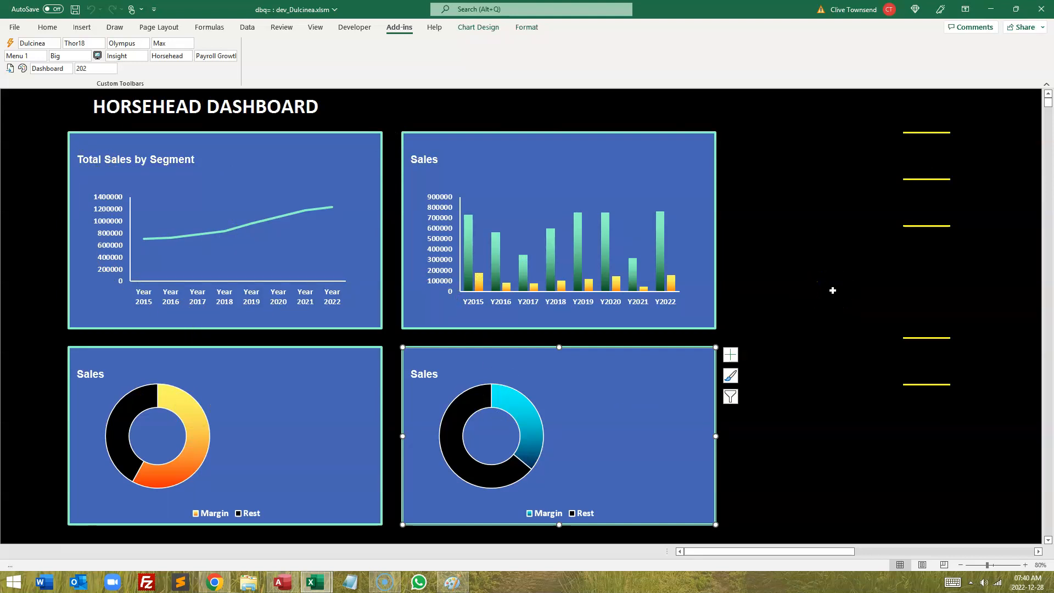
left_click(928, 374)
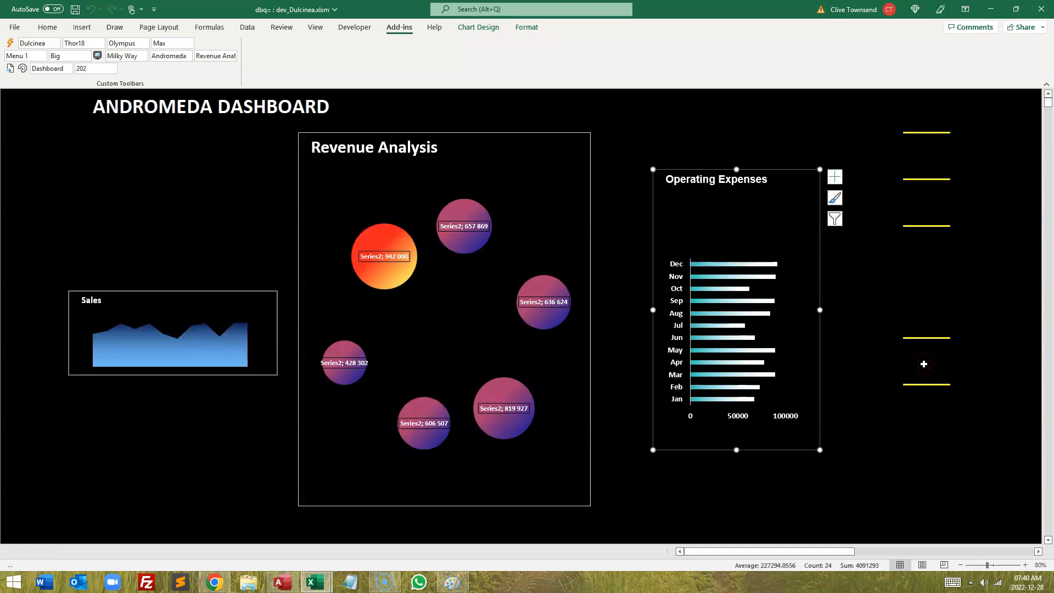
left_click(613, 477)
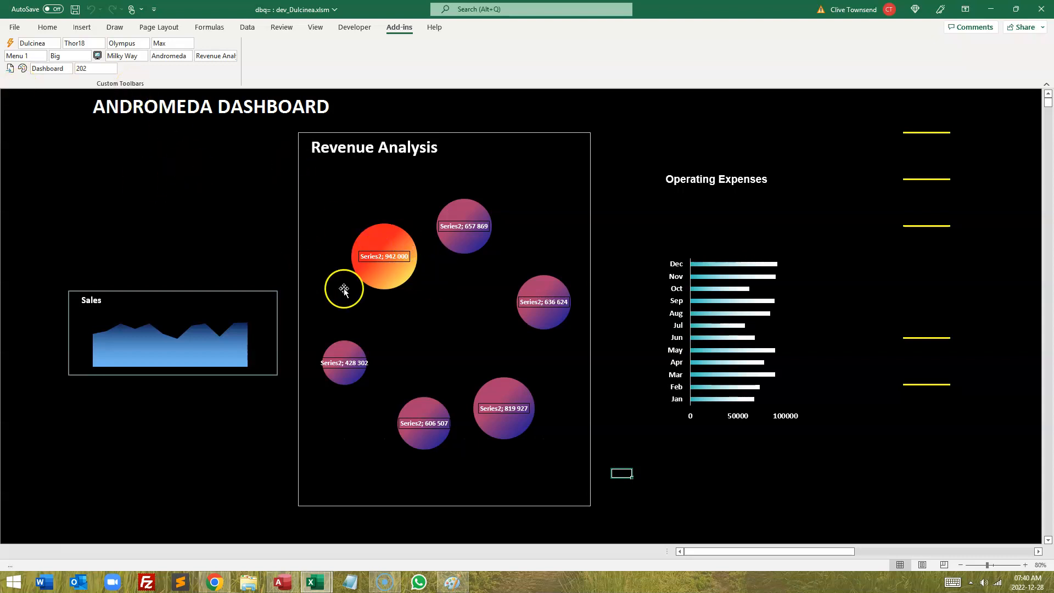
left_click(684, 492)
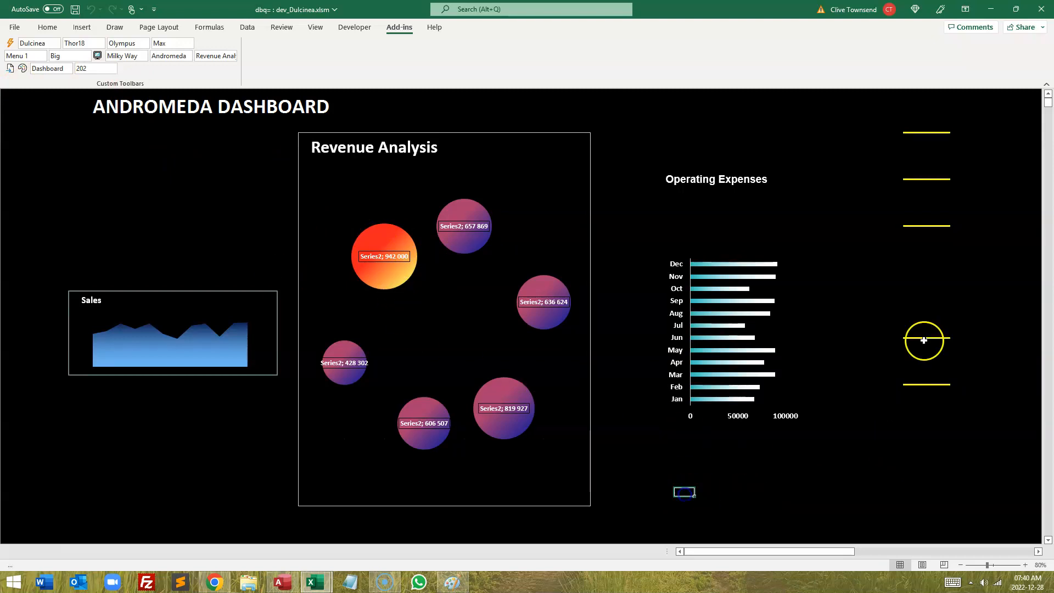
Step: Switch to the Belt, Cassie and Crab dashboards to view their charts
left_click(925, 156)
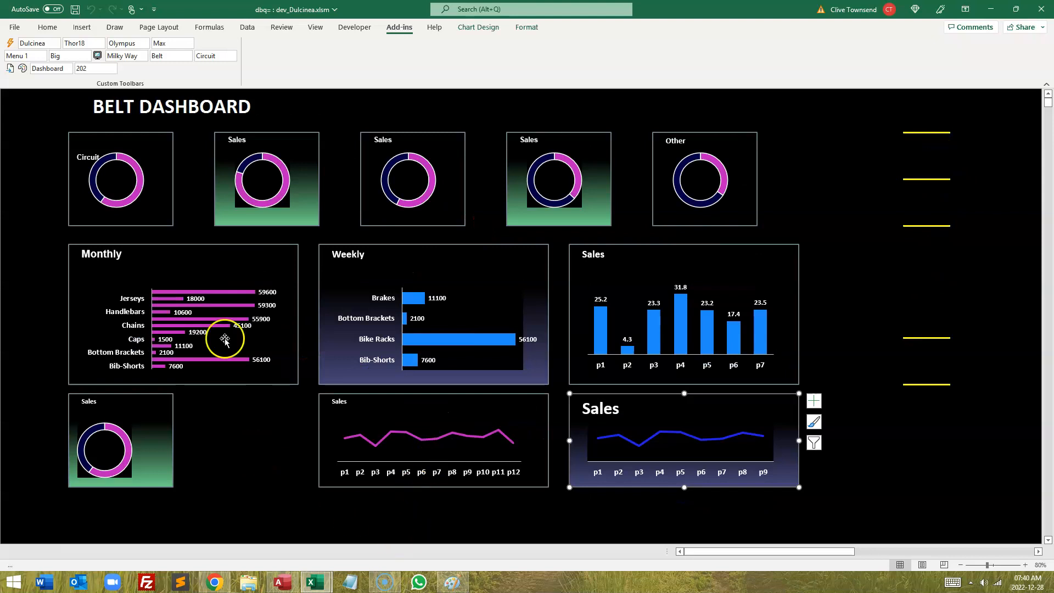
left_click(915, 158)
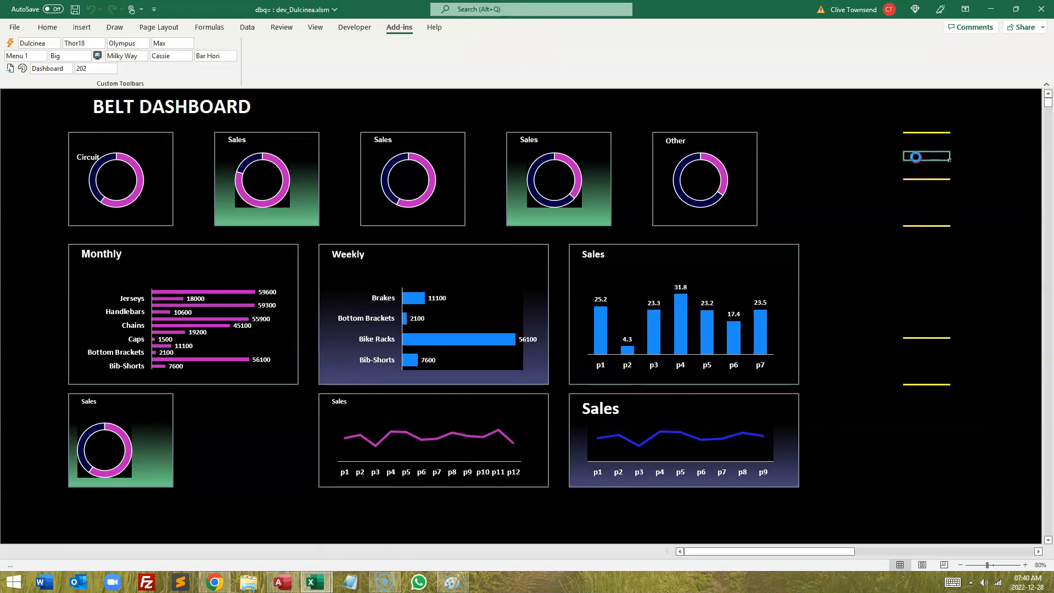
left_click(714, 421)
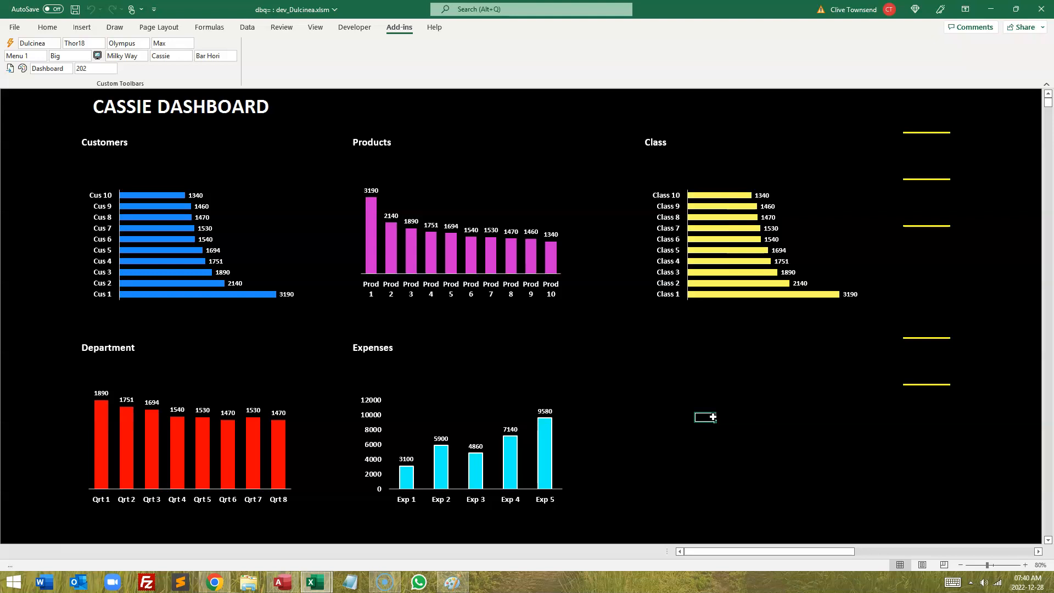
left_click(922, 158)
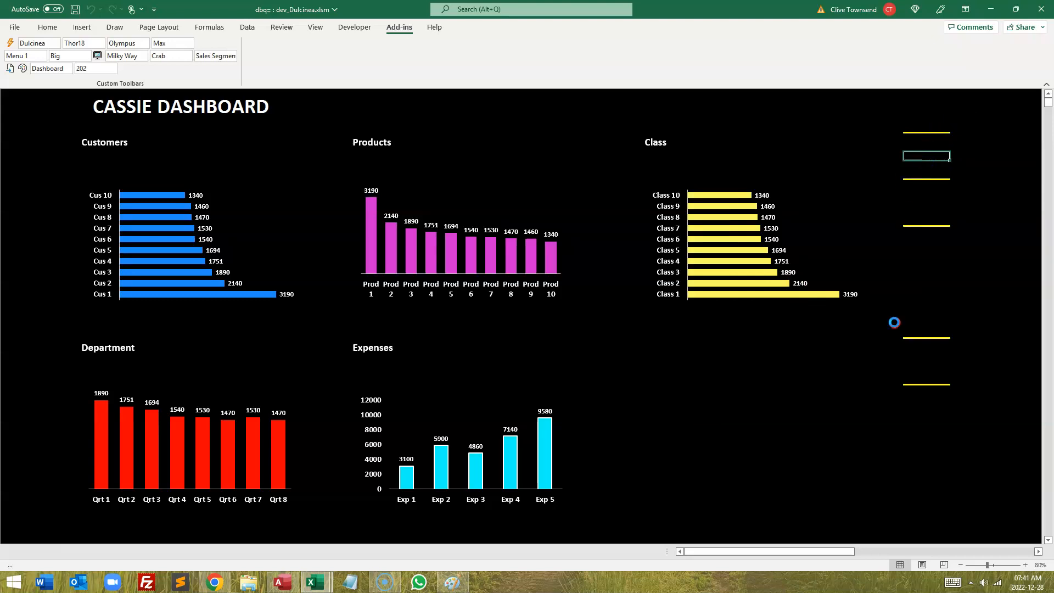
left_click(684, 455)
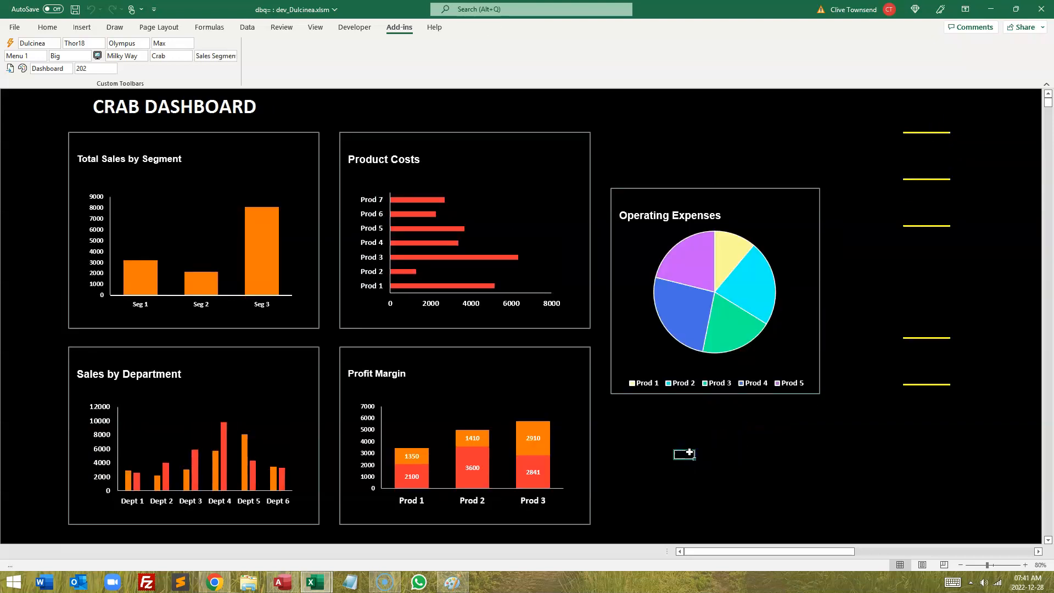
Step: Browse the Mercury, Orion and Andromeda dashboards and return to the Crab dashboard
left_click(927, 370)
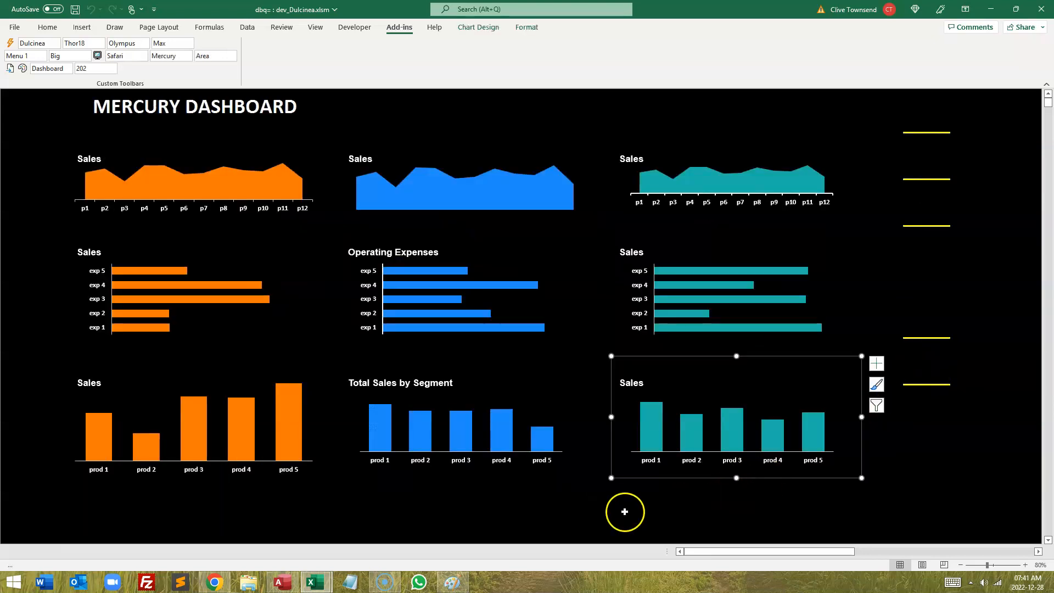
left_click(586, 509)
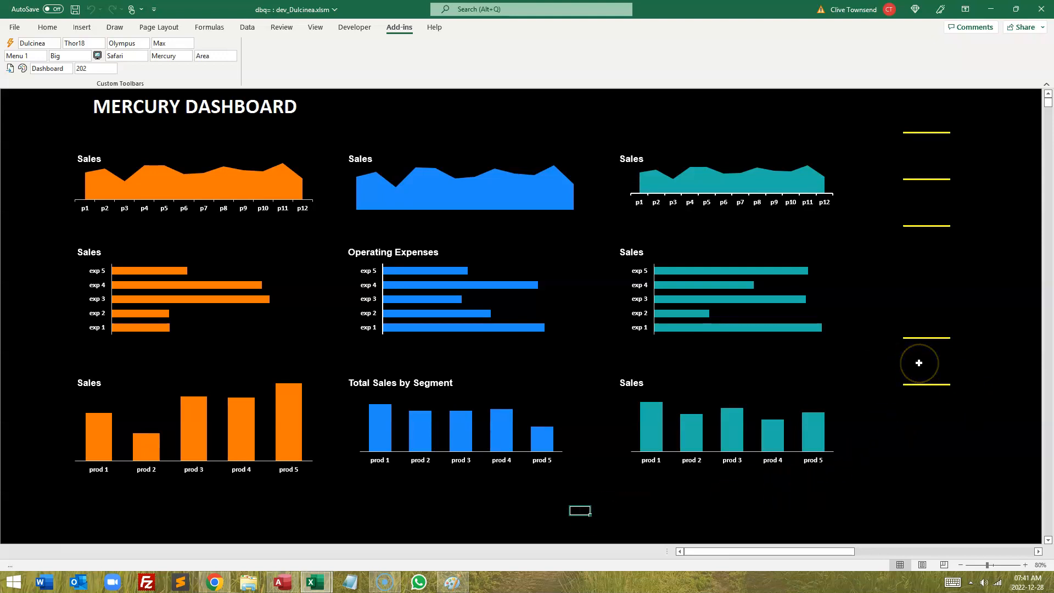
left_click(919, 363)
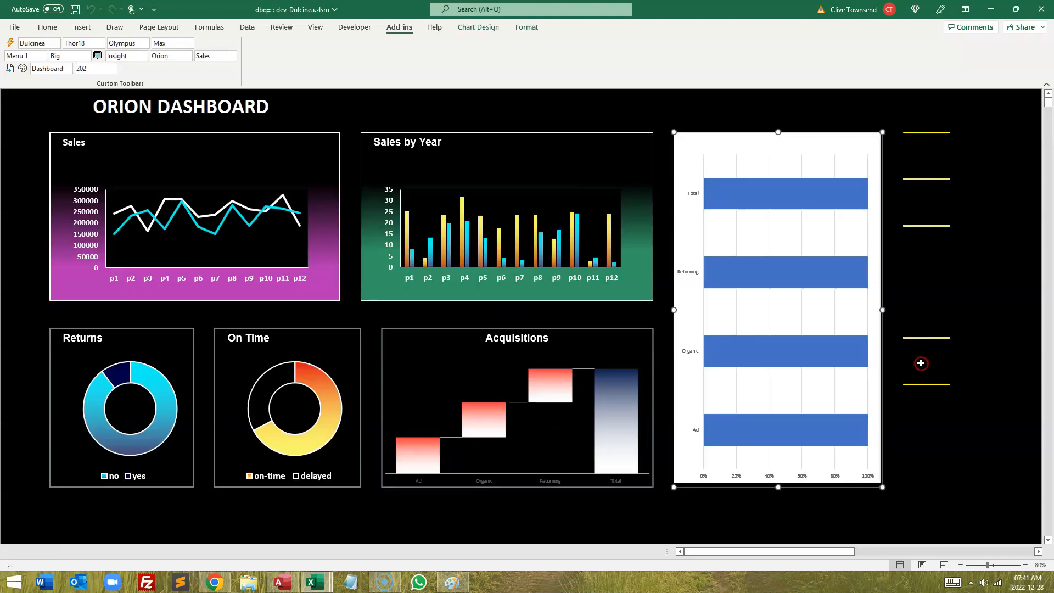
left_click(918, 363)
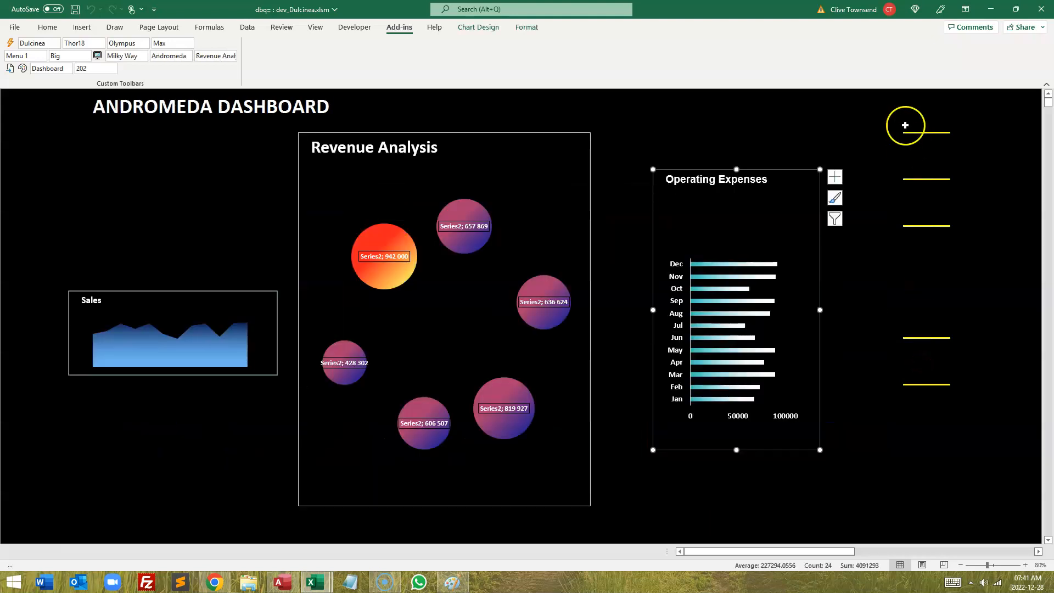
left_click(925, 202)
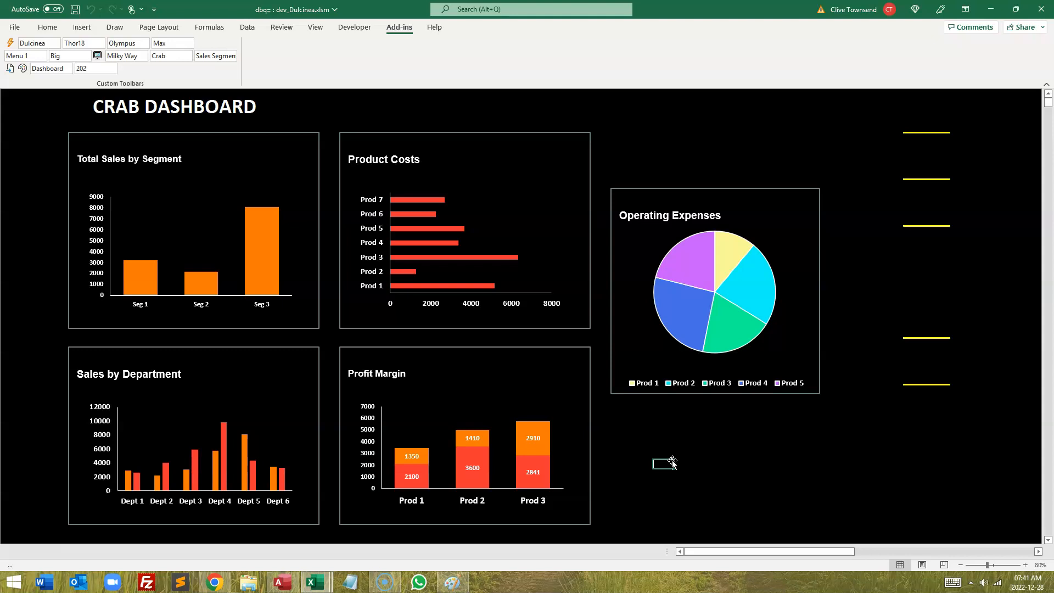
Step: Open the Total Sales by Segment chart in single-chart view and reset it to the default chart style
left_click(35, 162)
left_click(172, 238)
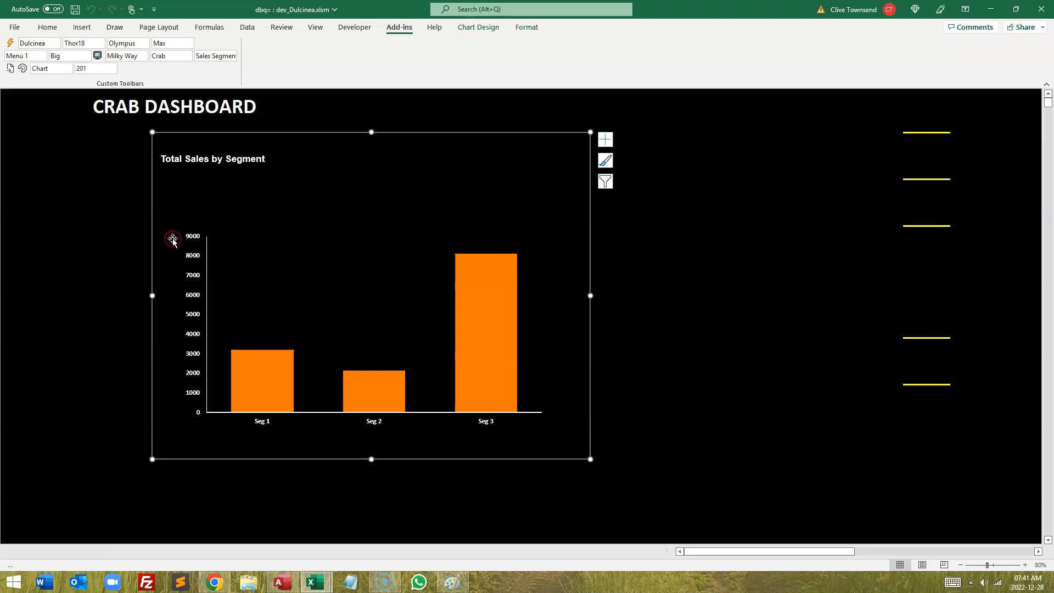
left_click(695, 336)
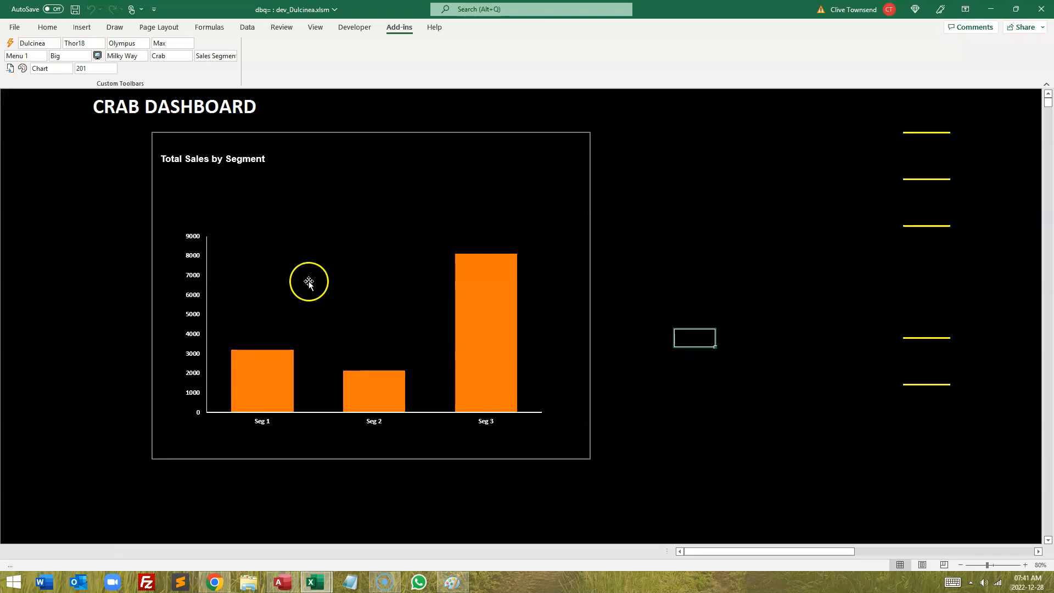
left_click(679, 274)
key("ctrl+r")
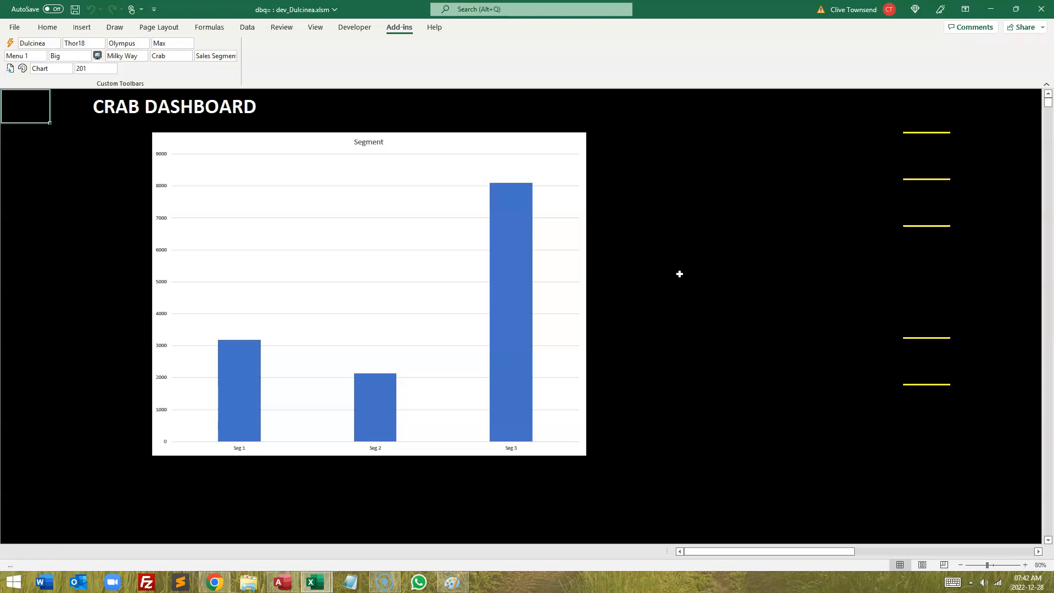
left_click(686, 221)
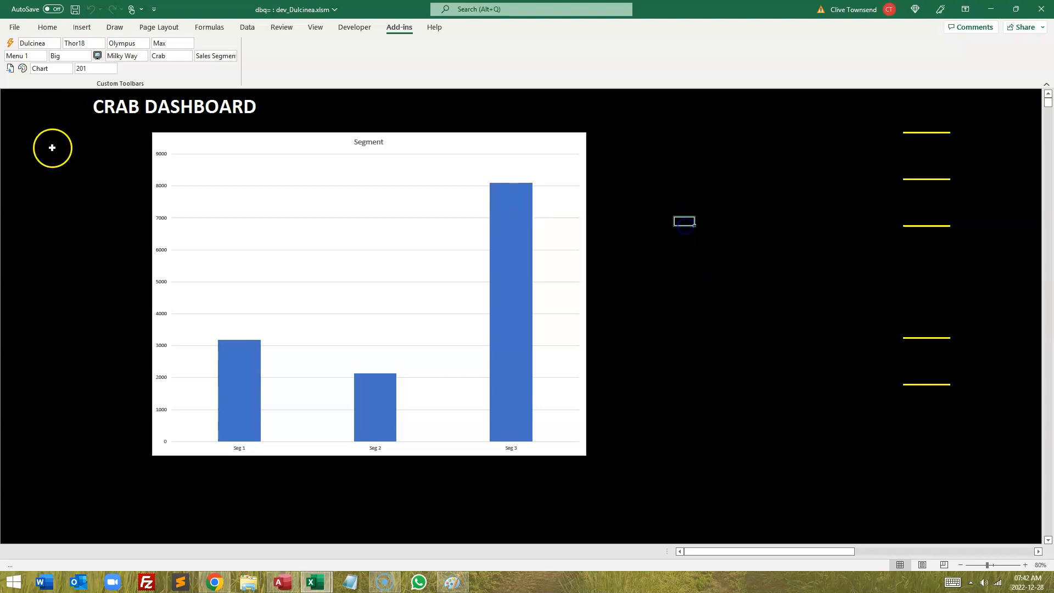
Step: Return to the Crab dashboard and reopen the Total Sales by Segment chart in single-chart view
left_click(36, 159)
left_click(141, 266)
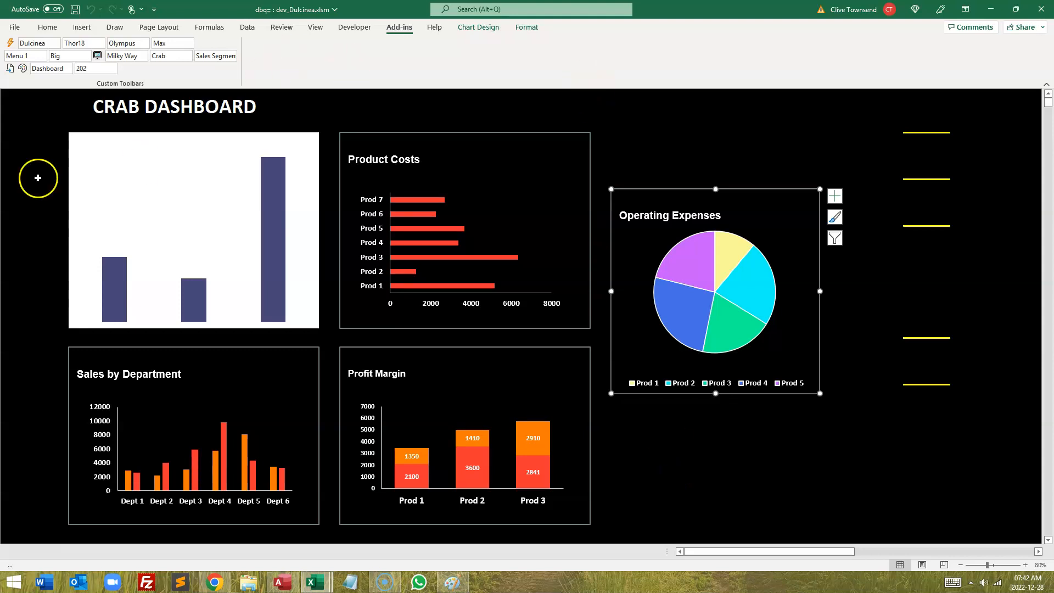
left_click(25, 158)
left_click(167, 238)
left_click(623, 317)
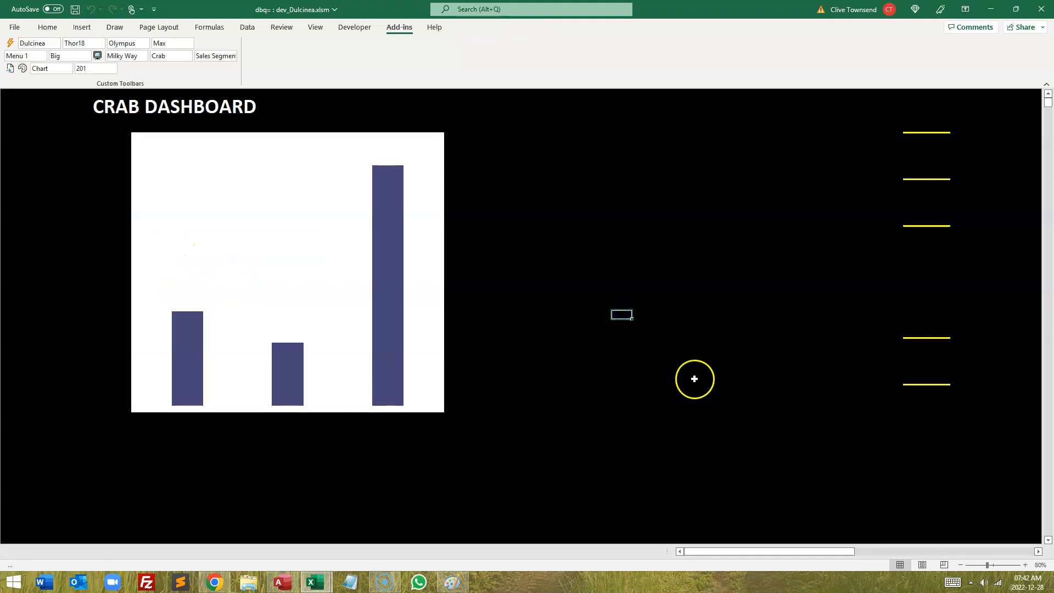
Step: In Chart Parameters, set the Land Chart placement to element 5, Bubble, and go back to the chart
left_click(925, 361)
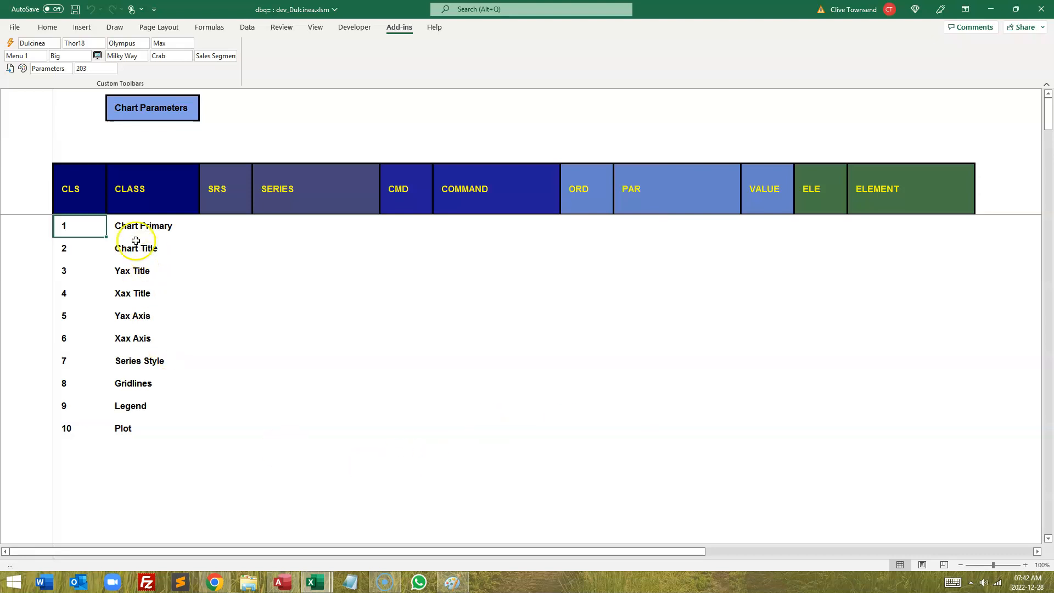
left_click(127, 226)
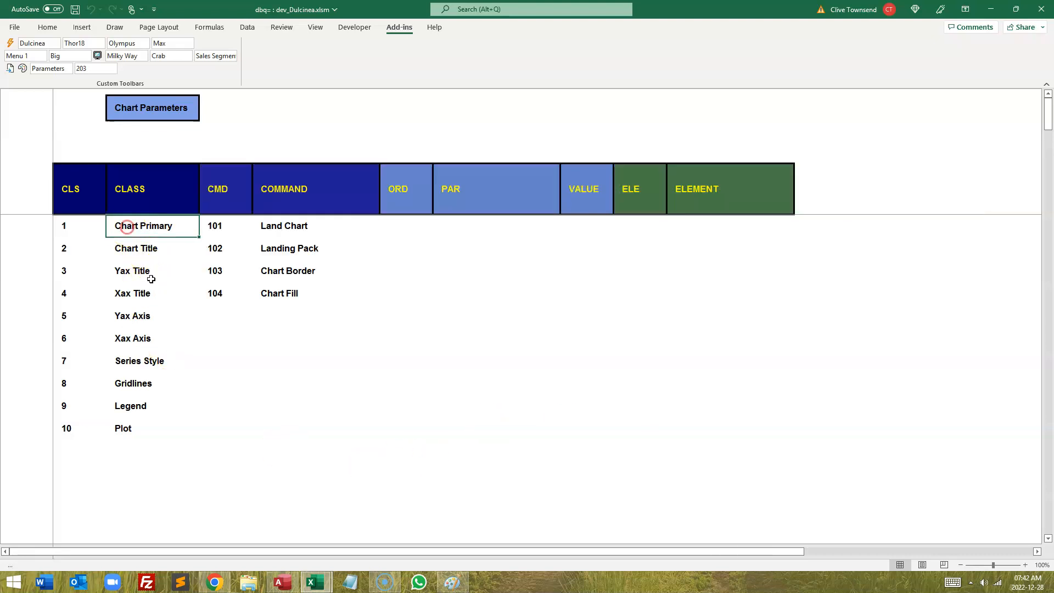
left_click(281, 227)
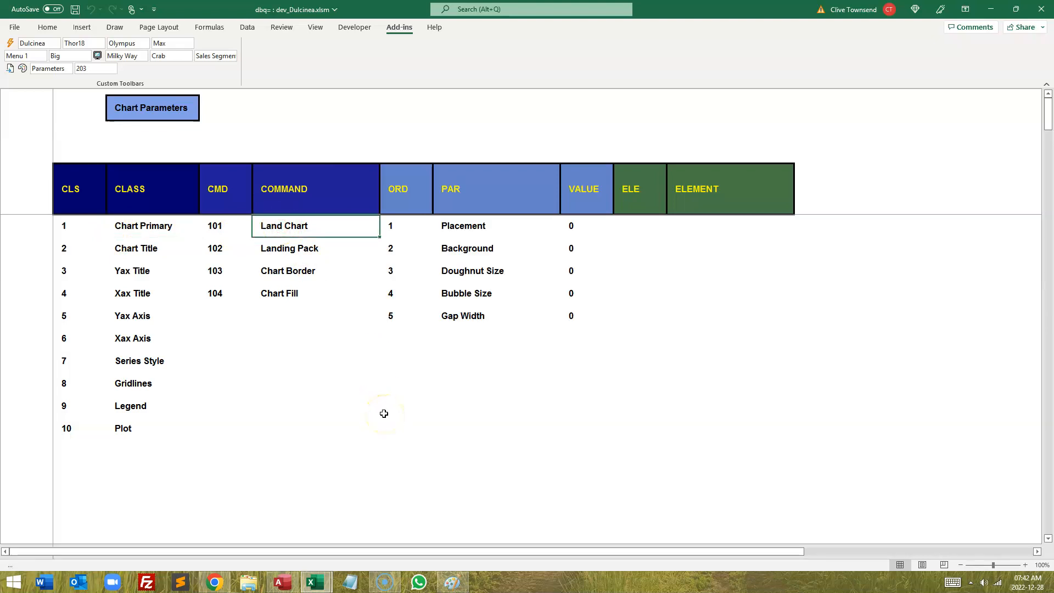
left_click(459, 228)
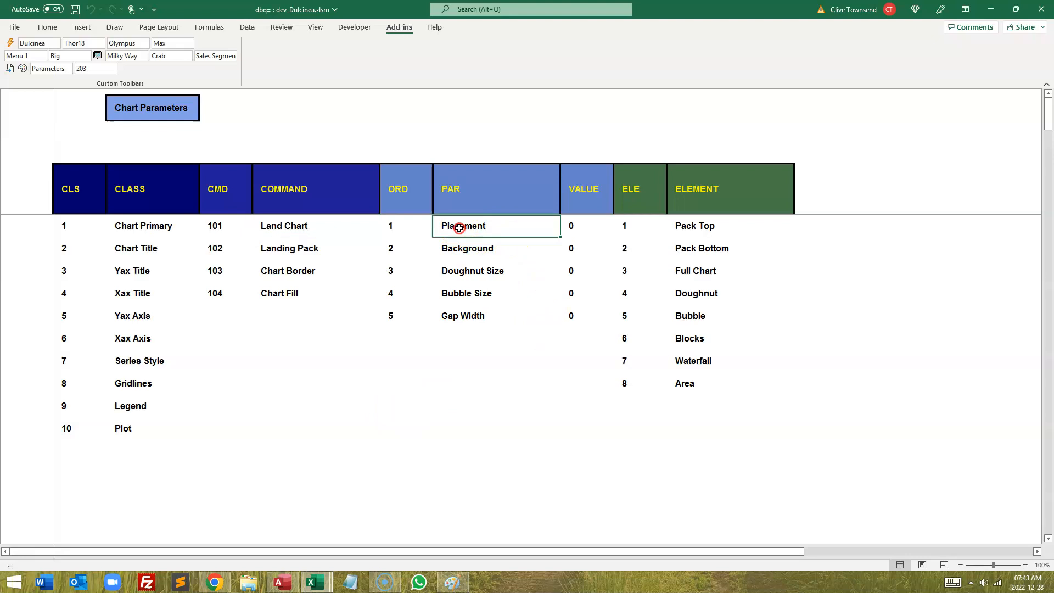
left_click(689, 315)
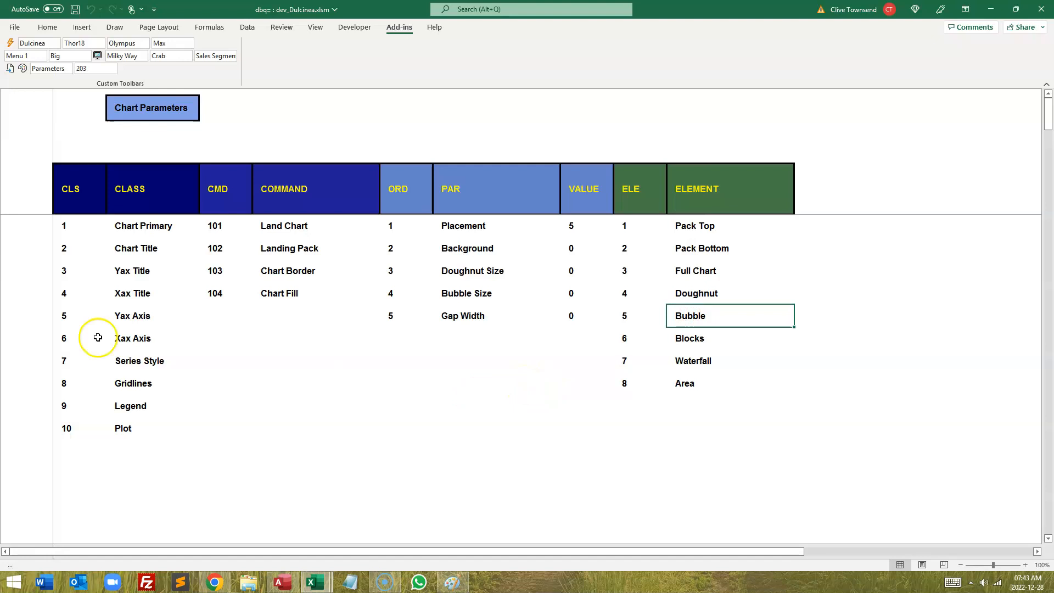
left_click(150, 194)
left_click(670, 379)
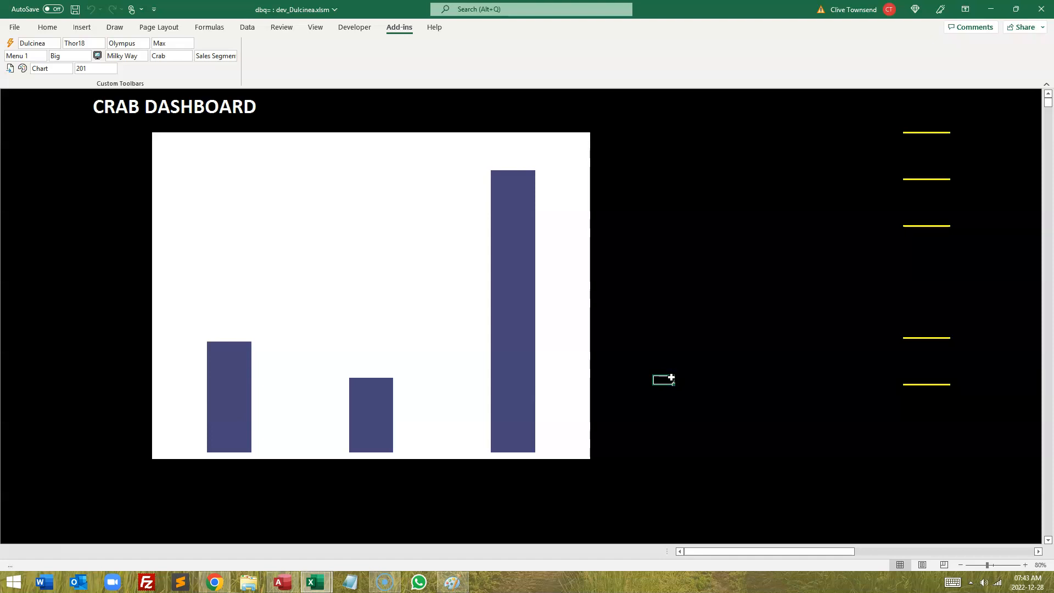
Step: Edit the Land Chart gap width value in Chart Parameters, apply it to the segment chart, and reopen the parameters
left_click(923, 374)
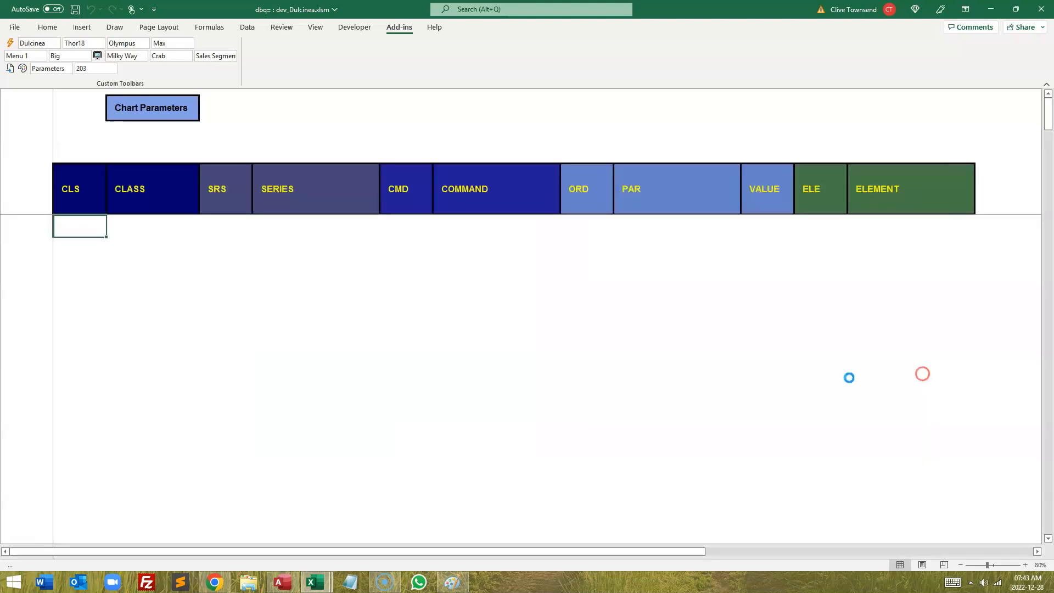
left_click(137, 225)
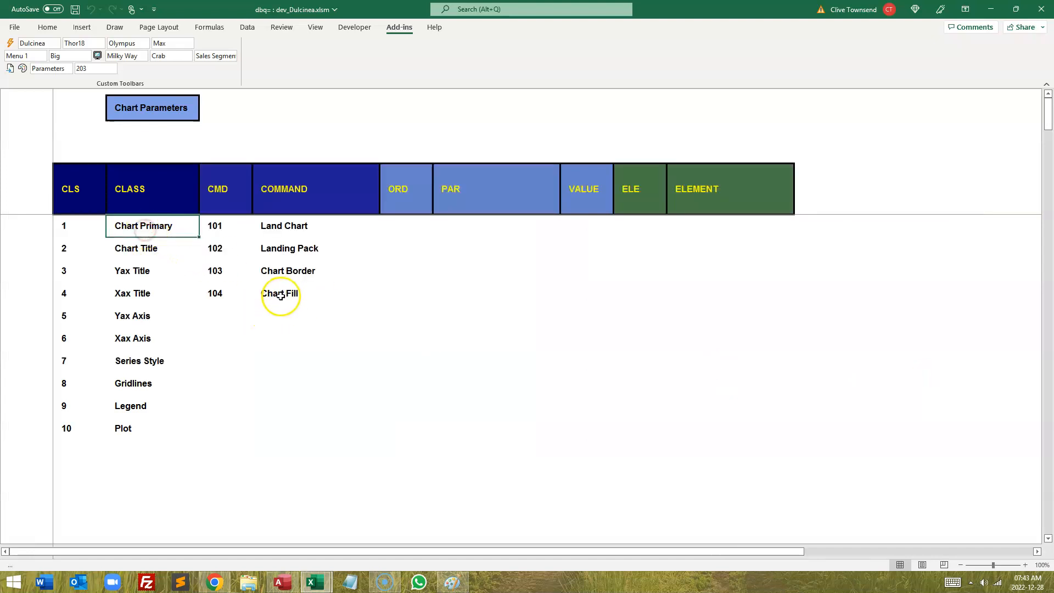
left_click(283, 225)
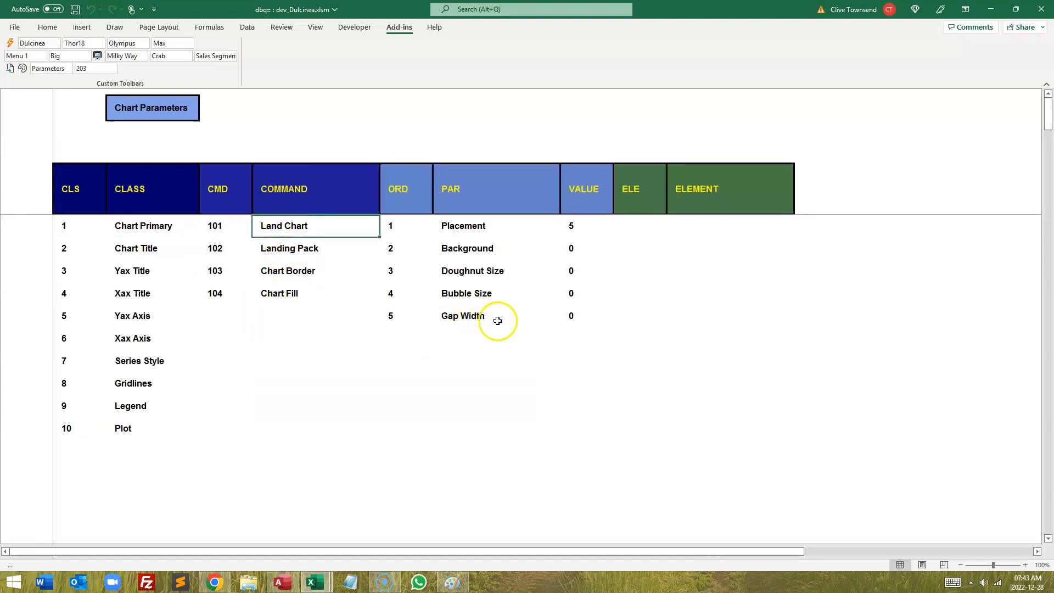
left_click(567, 318)
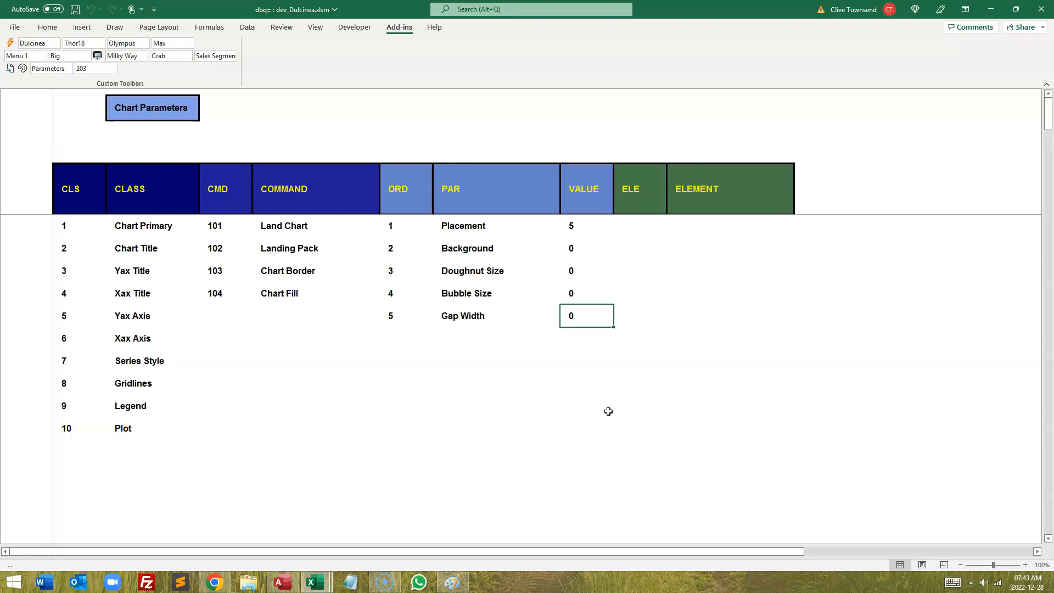
key("Return")
key("Up")
key("Up")
left_click(150, 191)
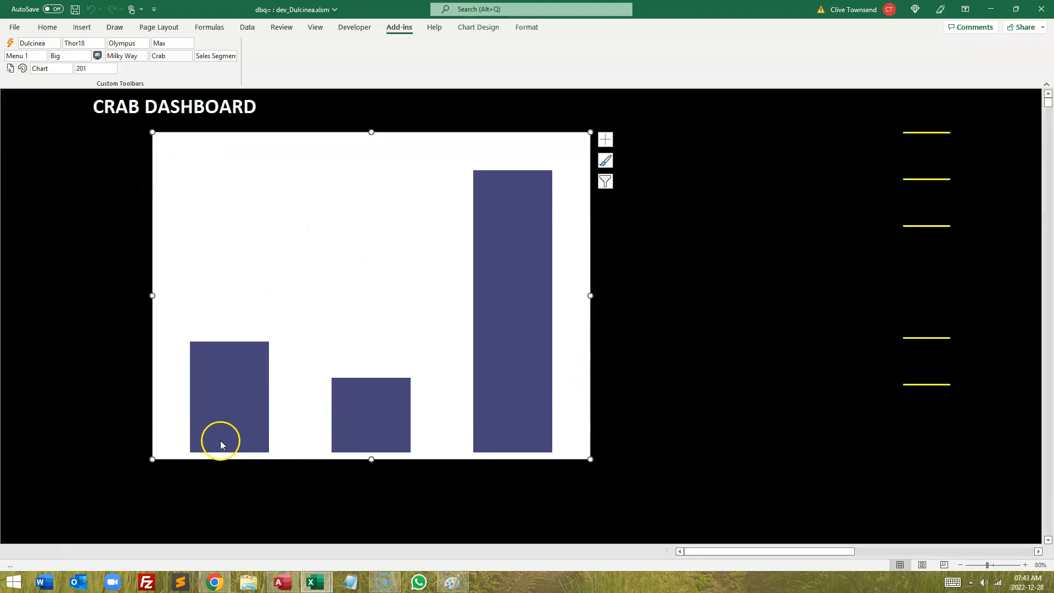
left_click(664, 408)
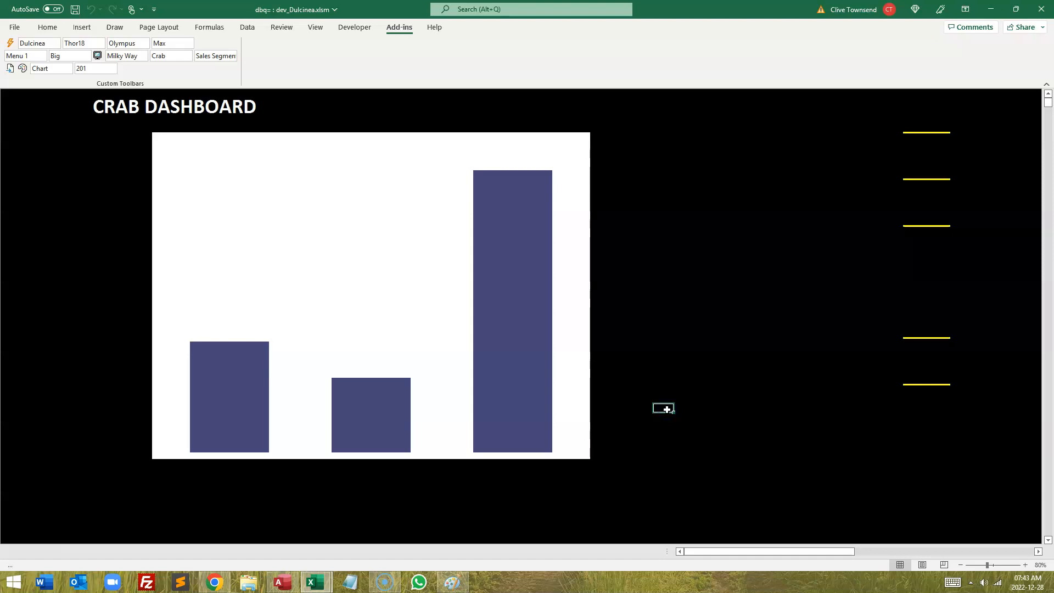
left_click(934, 361)
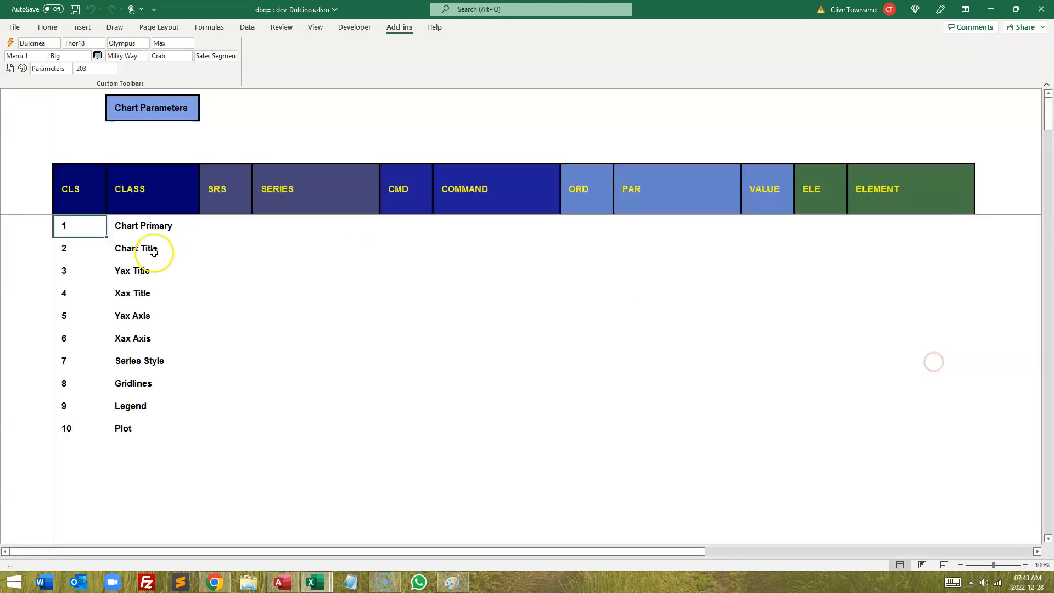
Step: Turn the Chart Border on with weight 1.5 and color SlateGray in Chart Parameters, and go back to the chart
left_click(137, 224)
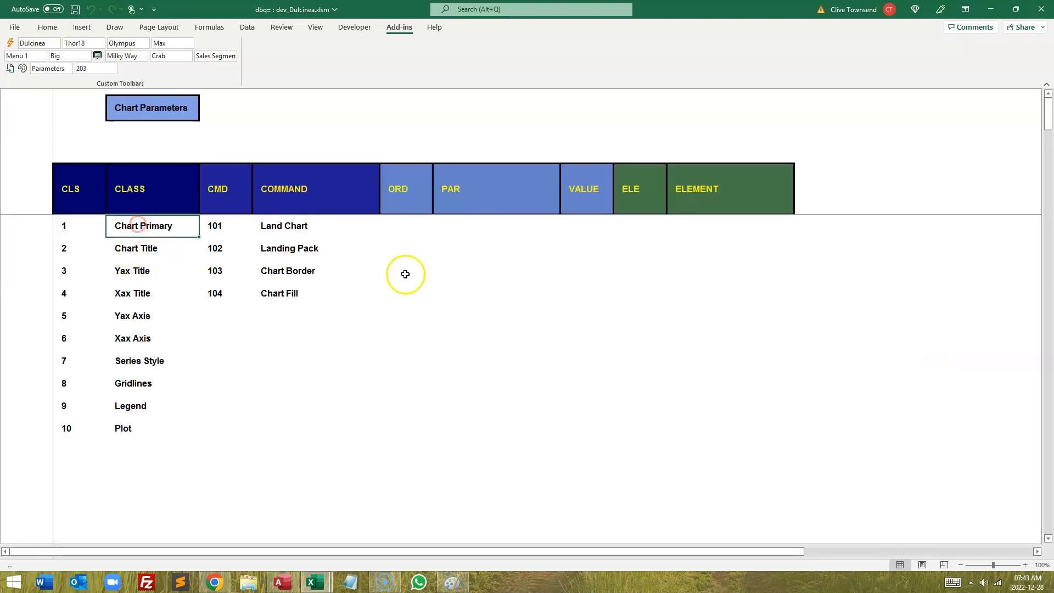
left_click(284, 271)
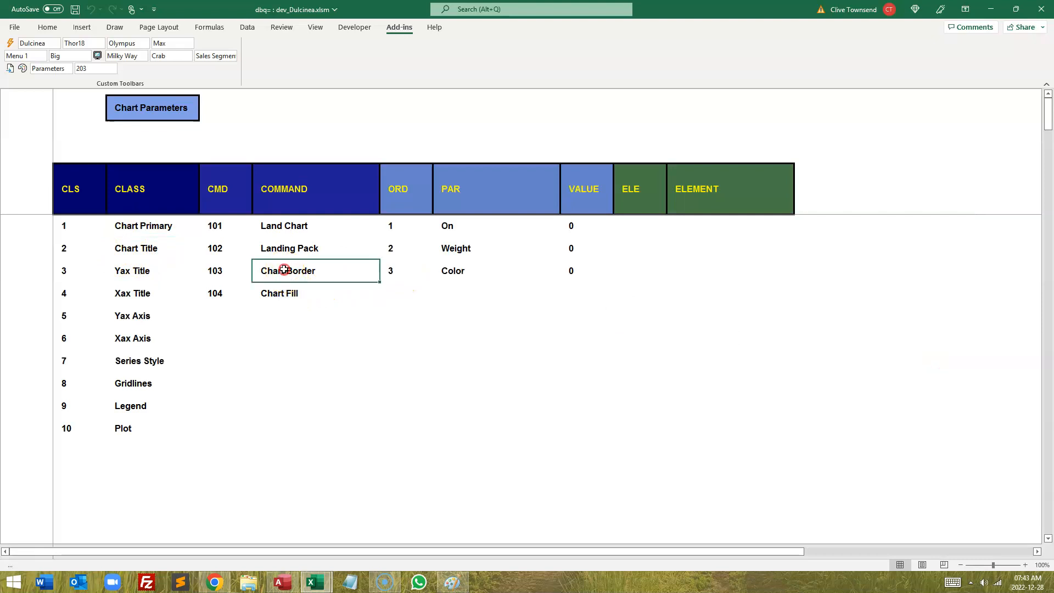
left_click(459, 227)
left_click(461, 250)
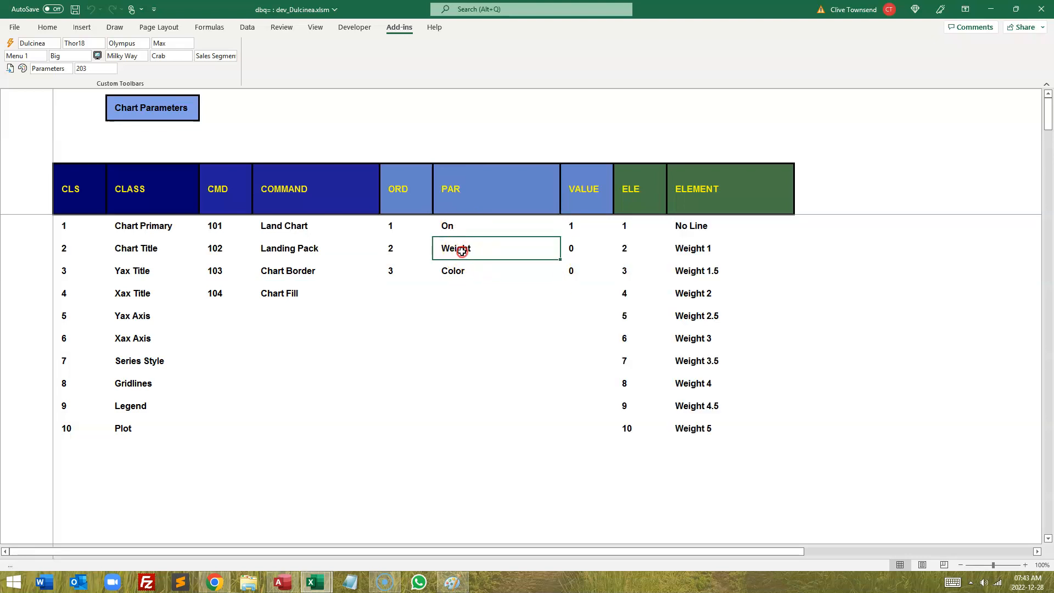
left_click(681, 272)
left_click(460, 271)
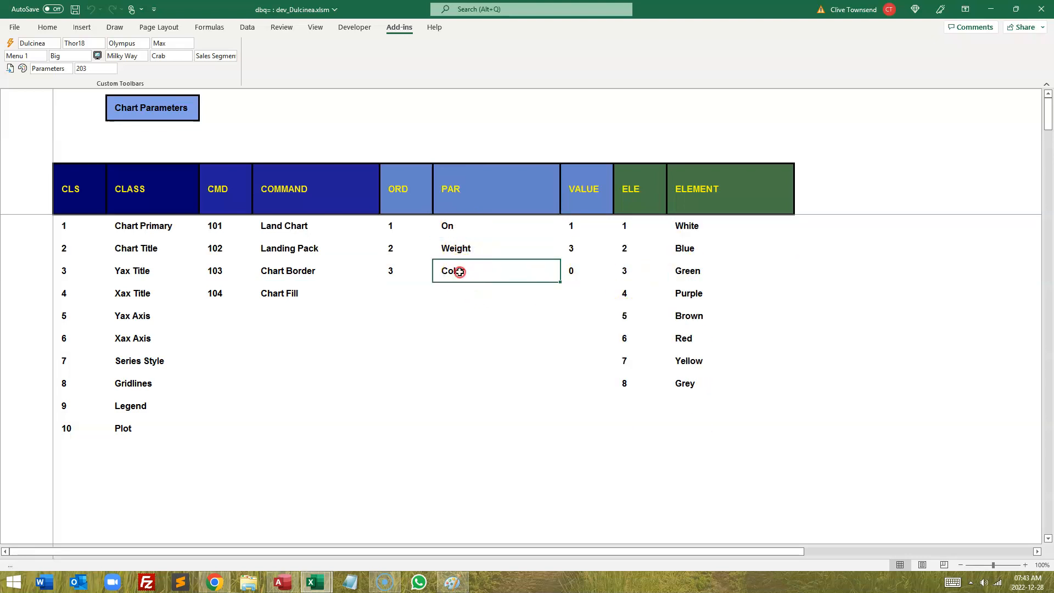
left_click(673, 380)
left_click(688, 270)
left_click(702, 274)
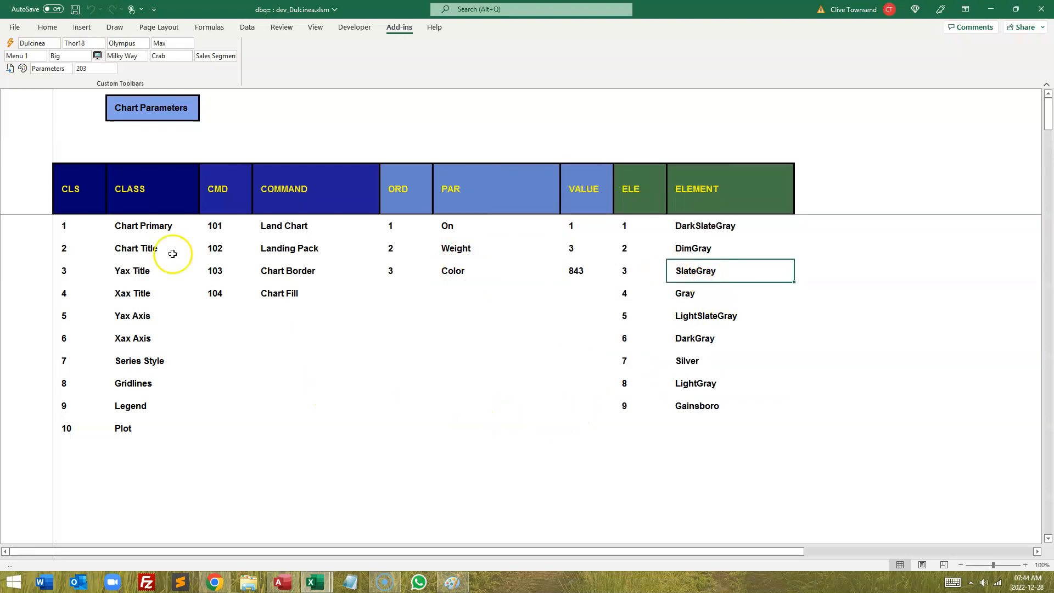
left_click(125, 194)
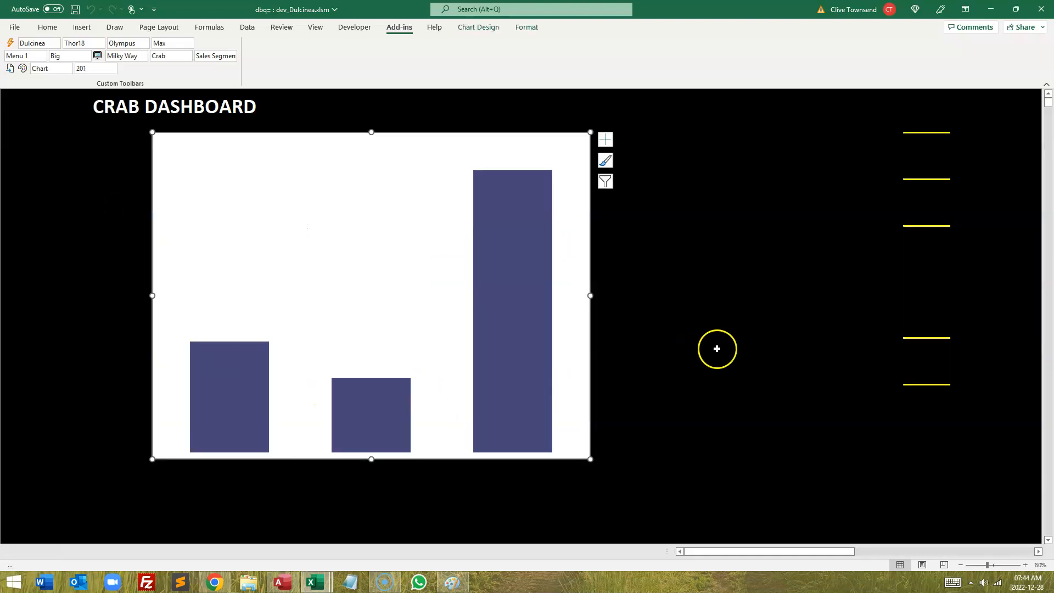
Step: Reopen Chart Parameters, set the Chart Fill Color 1 value to 101, and return to the segment chart
left_click(722, 335)
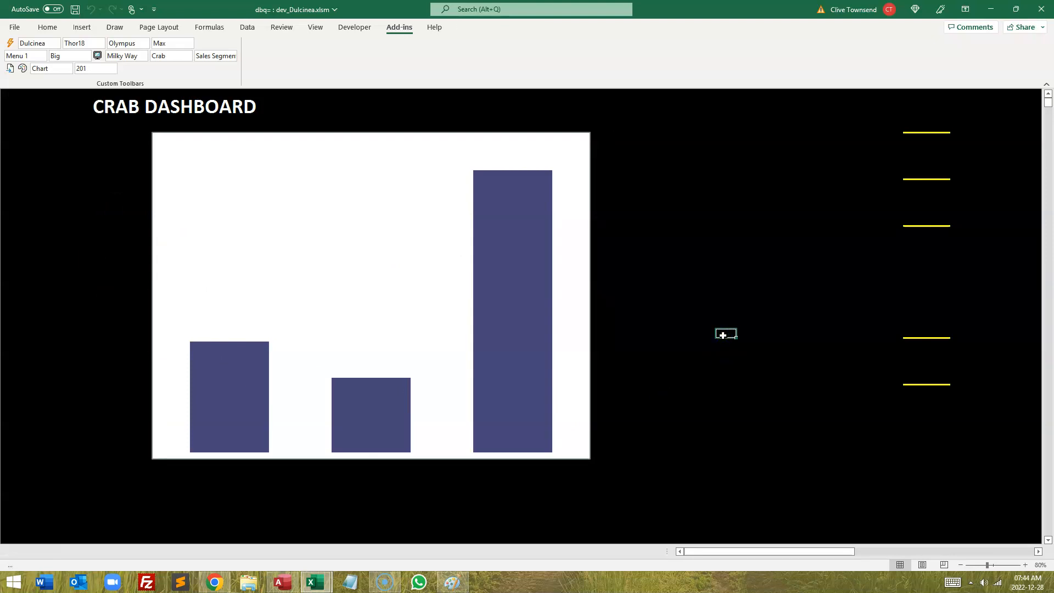
left_click(934, 361)
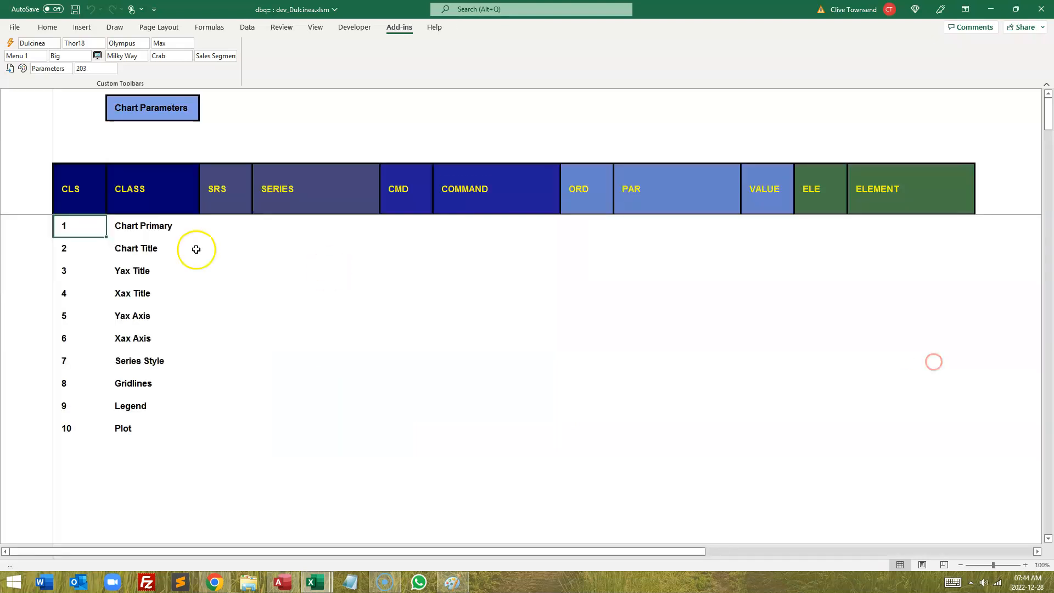
left_click(128, 234)
left_click(270, 293)
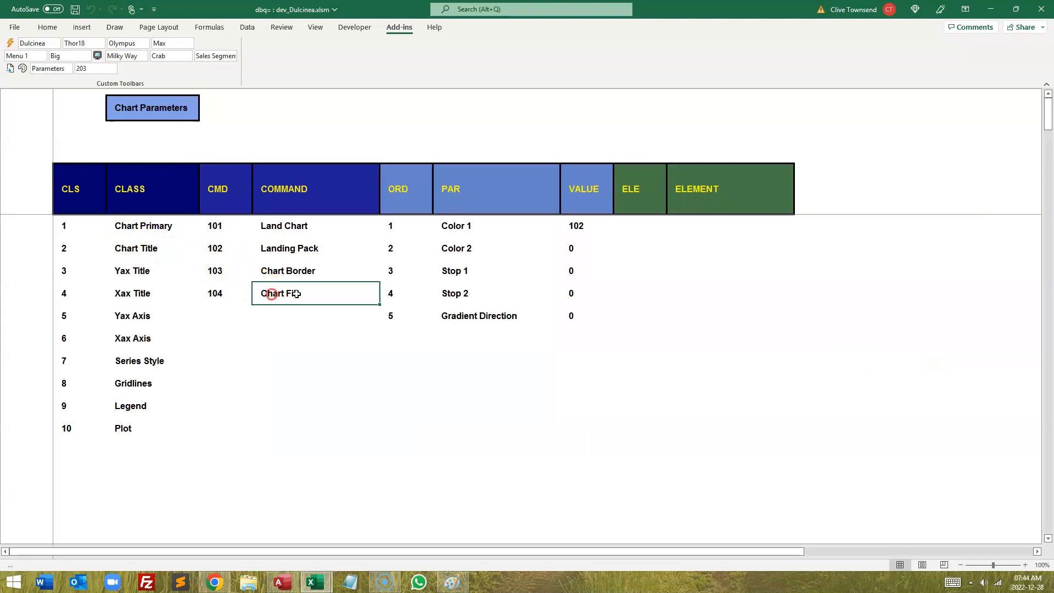
left_click(581, 225)
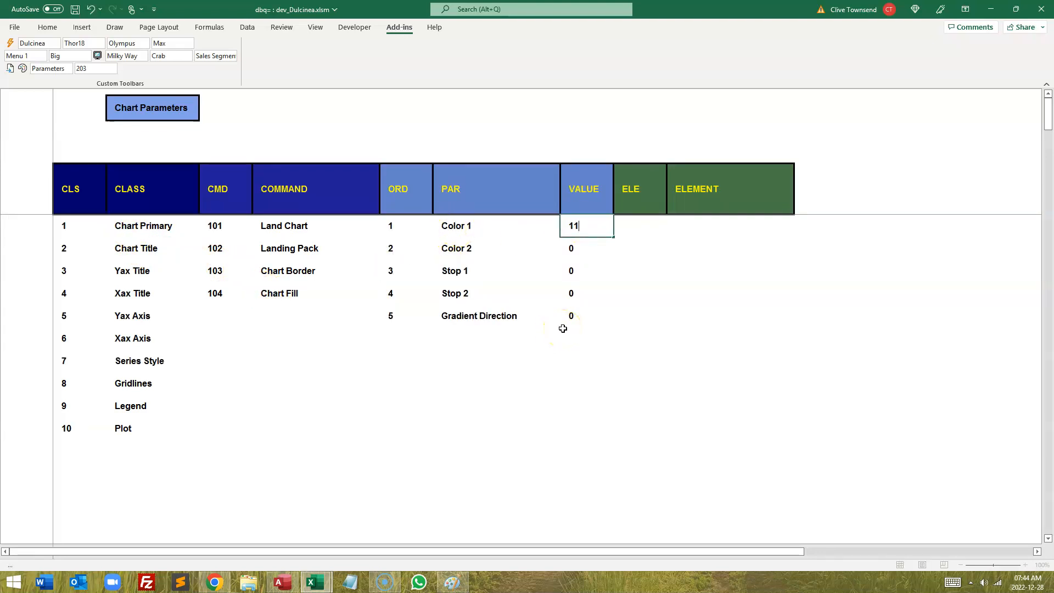
key("Return")
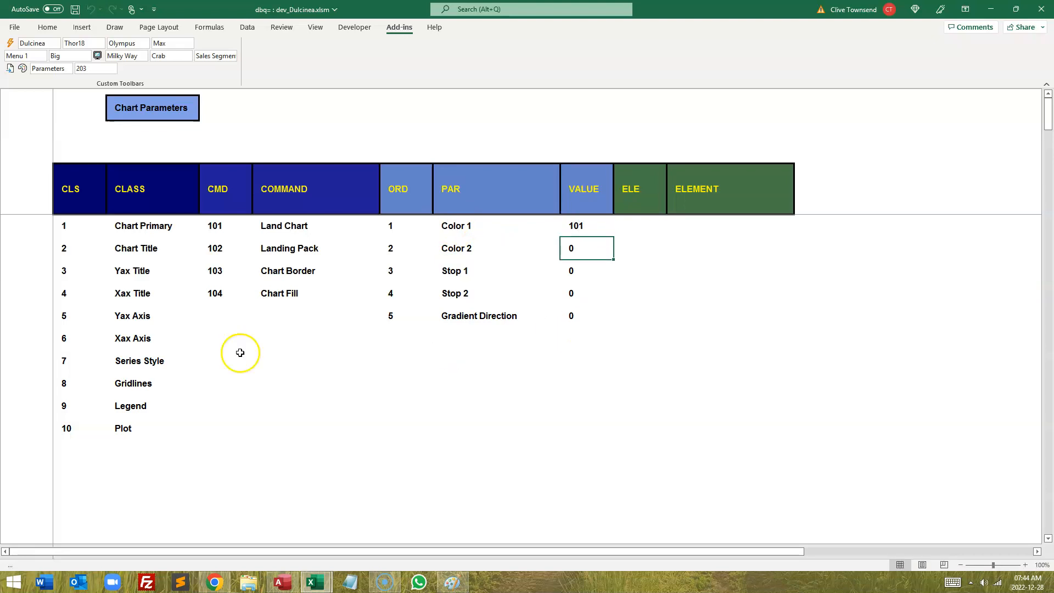
left_click(127, 198)
left_click(683, 332)
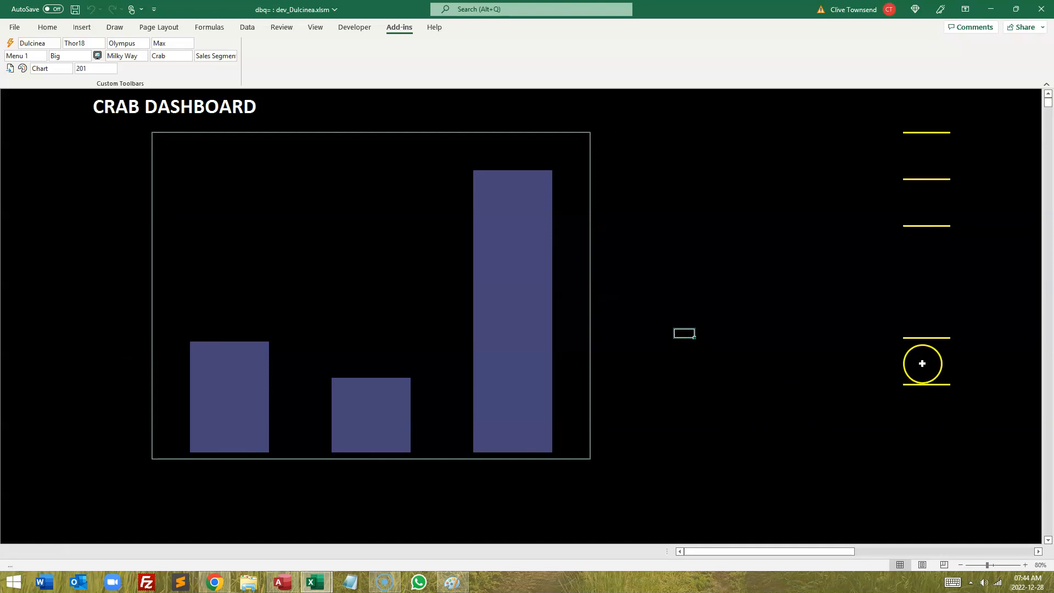
Step: Reopen Chart Parameters and turn on the Chart Title On setting for the Chart Title class
left_click(926, 361)
left_click(118, 243)
left_click(265, 228)
left_click(460, 230)
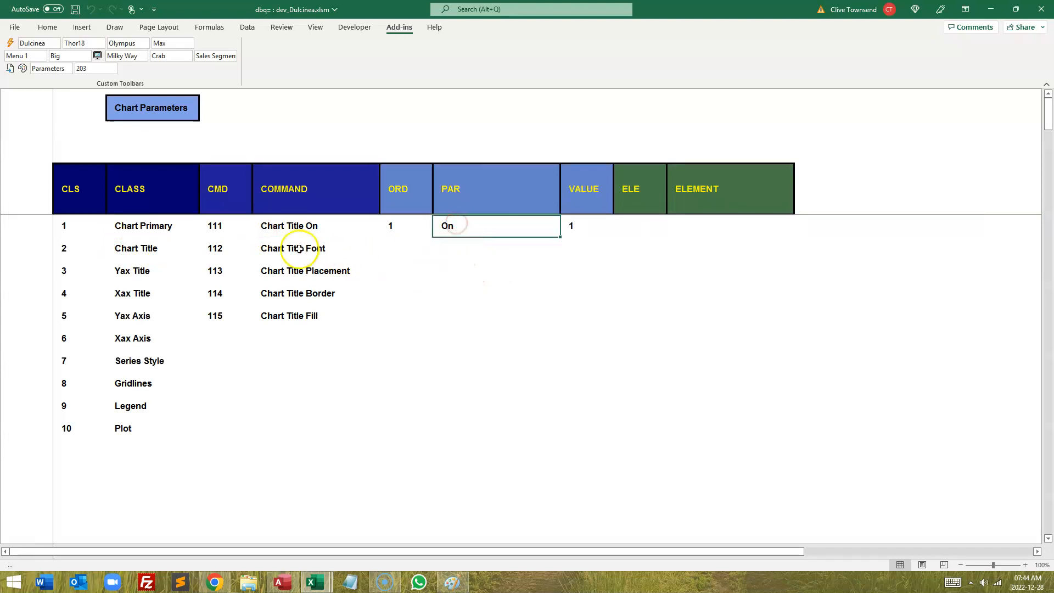
Step: Set the Chart Title Font to font element 5, size 16 and bold, then return to the chart
left_click(296, 247)
left_click(459, 230)
left_click(693, 316)
left_click(451, 248)
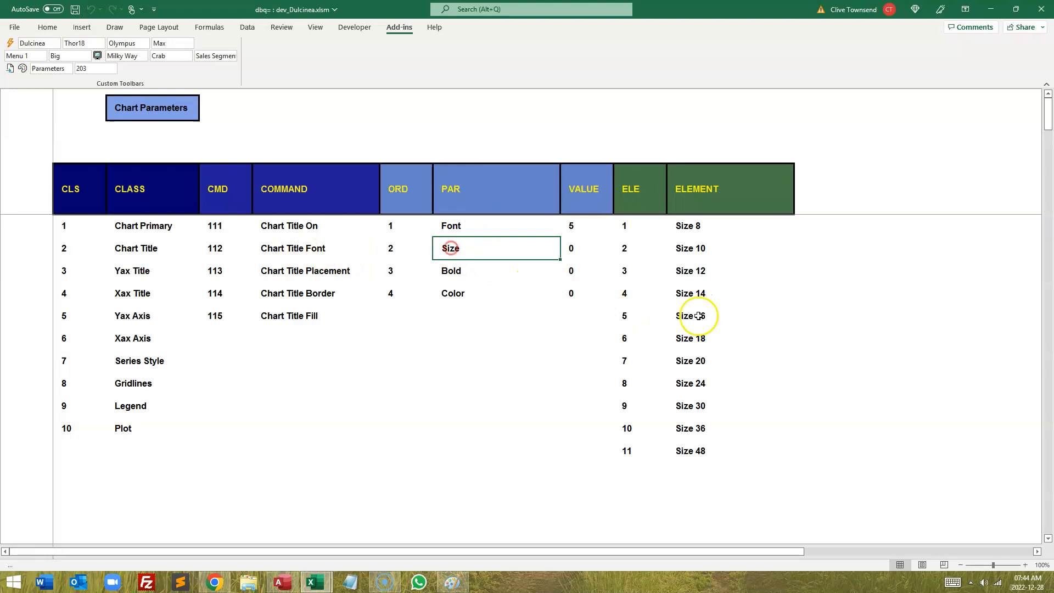
left_click(695, 317)
left_click(573, 273)
key("Return")
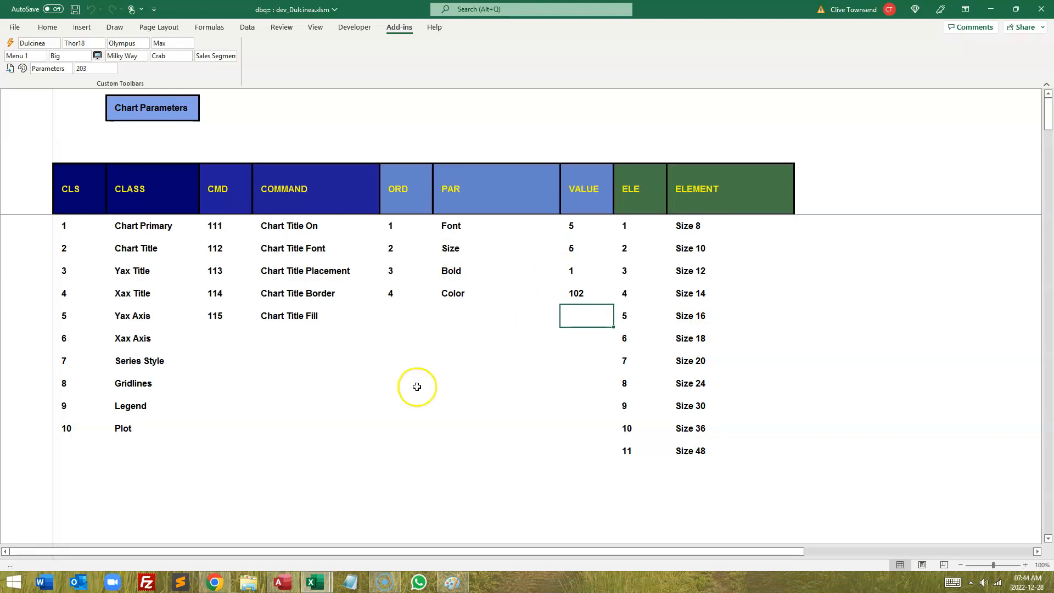
left_click(139, 207)
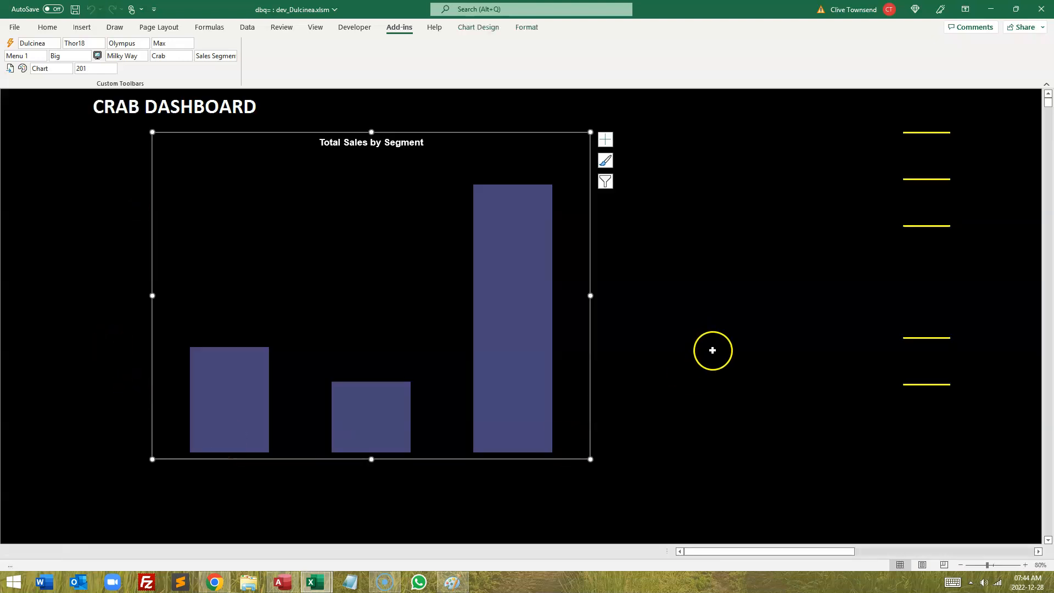
Step: Reopen Chart Parameters, set the Chart Title Placement to Left, and return to the chart
left_click(935, 364)
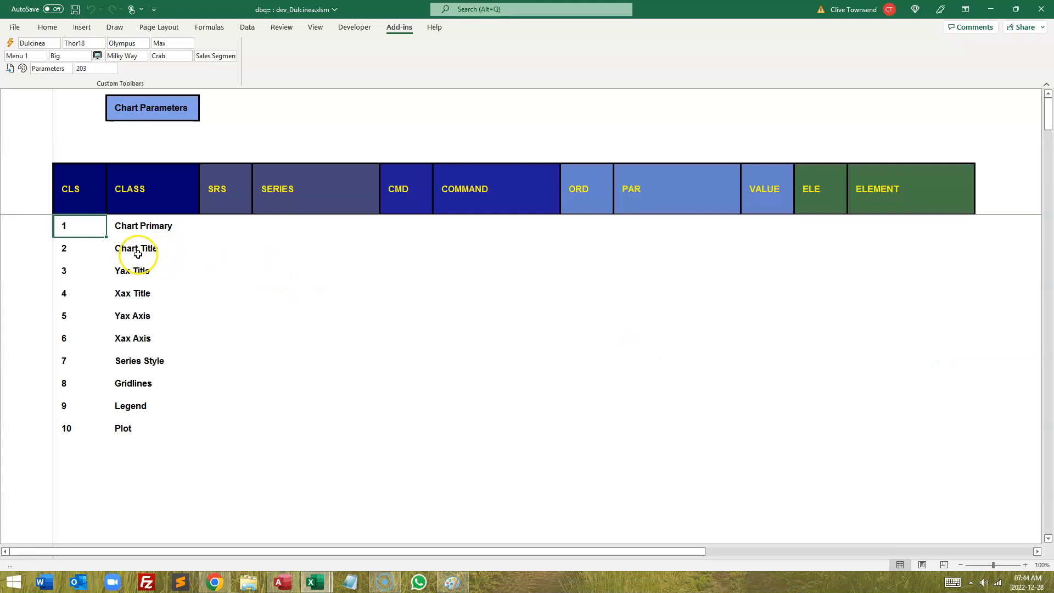
left_click(138, 254)
left_click(281, 271)
left_click(458, 230)
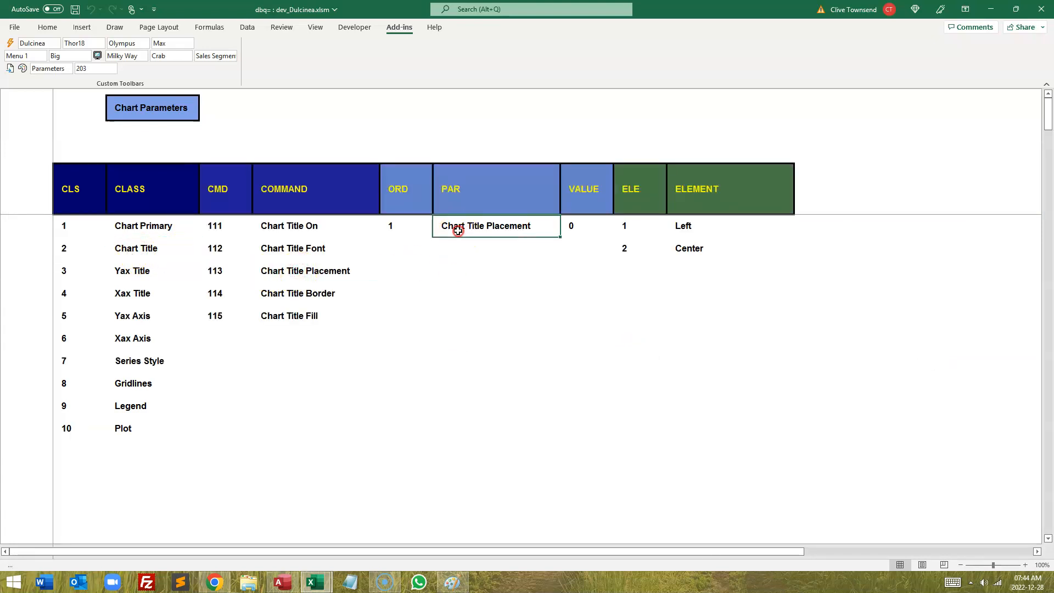
left_click(684, 225)
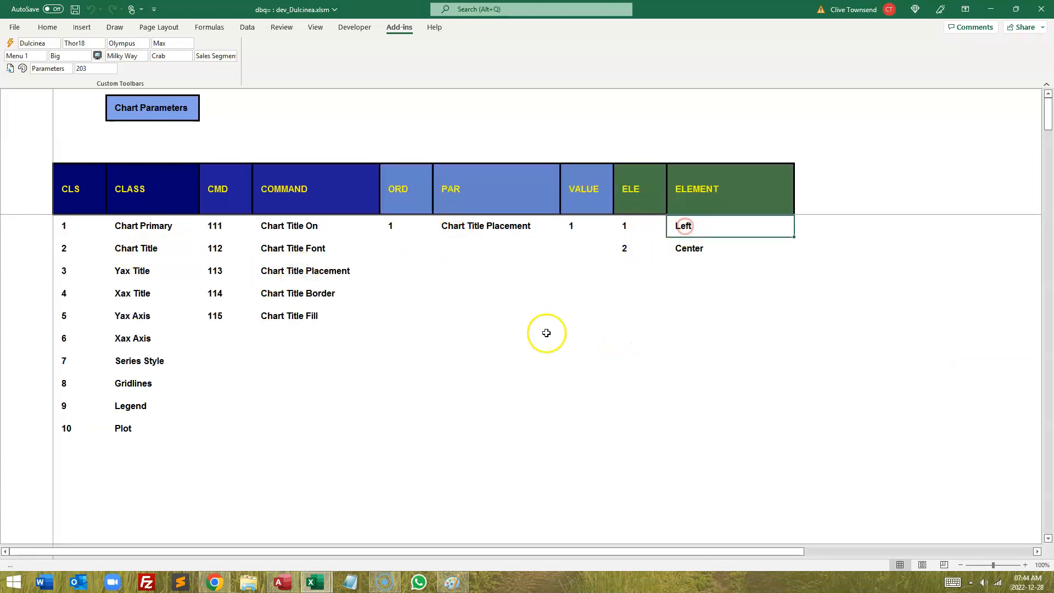
left_click(142, 190)
left_click(741, 327)
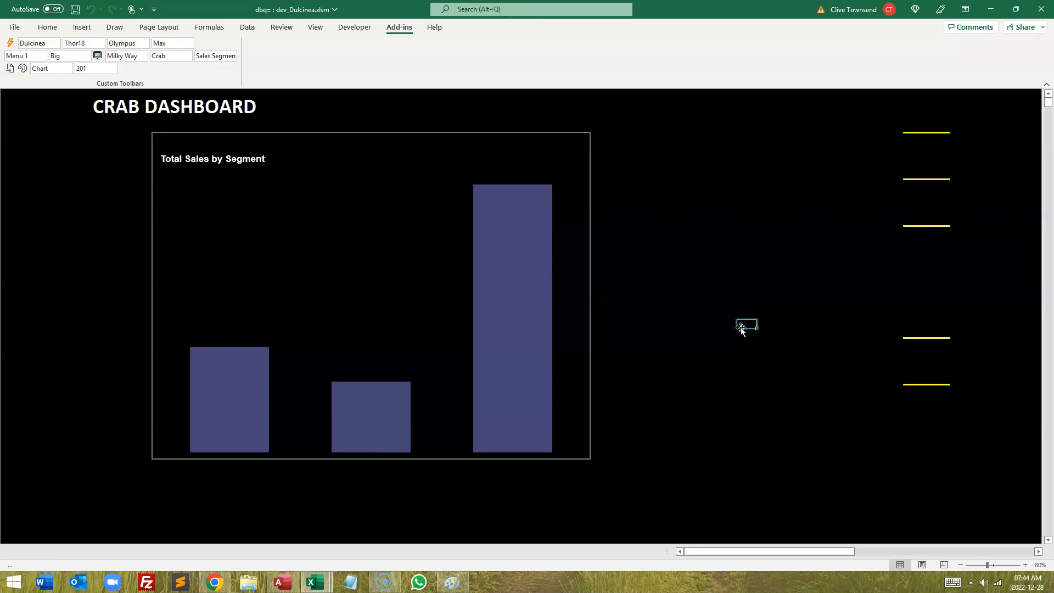
Step: Set the Plot class's Plot Placement to element 1, Plot, and return to the chart
left_click(930, 356)
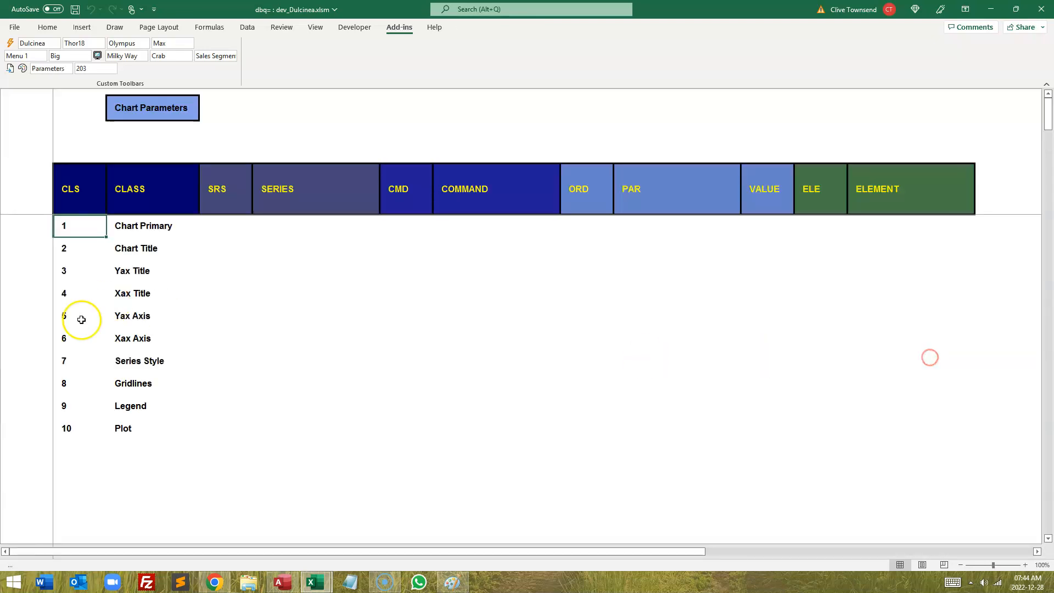
left_click(119, 429)
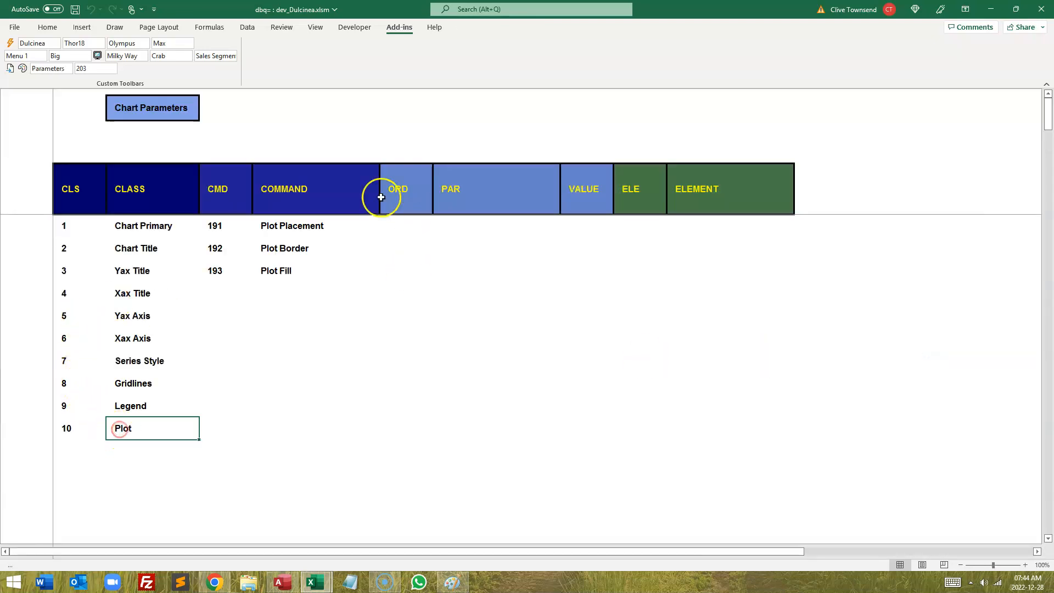
left_click(284, 225)
left_click(464, 227)
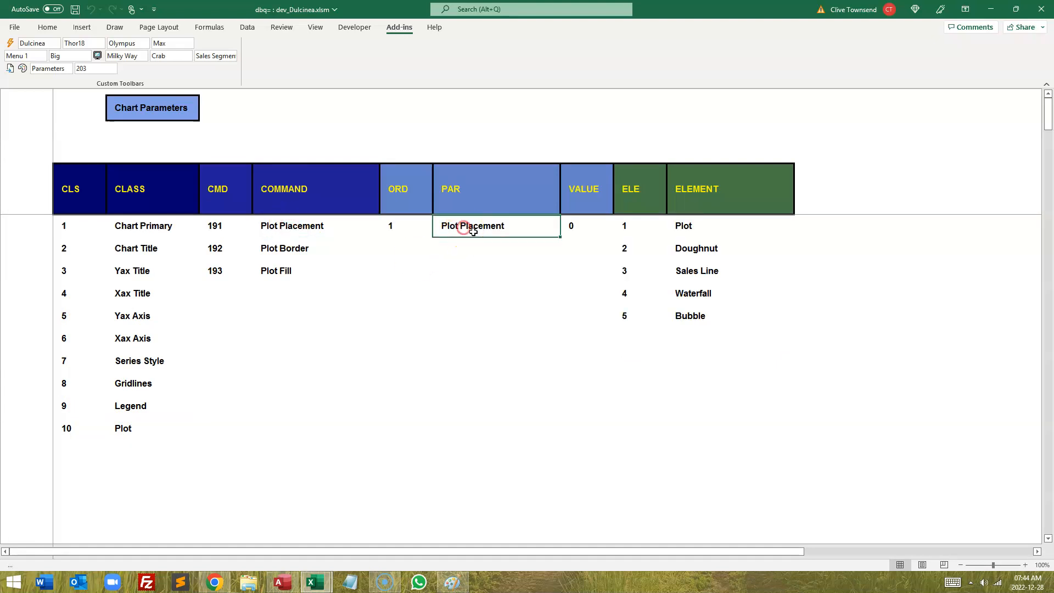
left_click(684, 226)
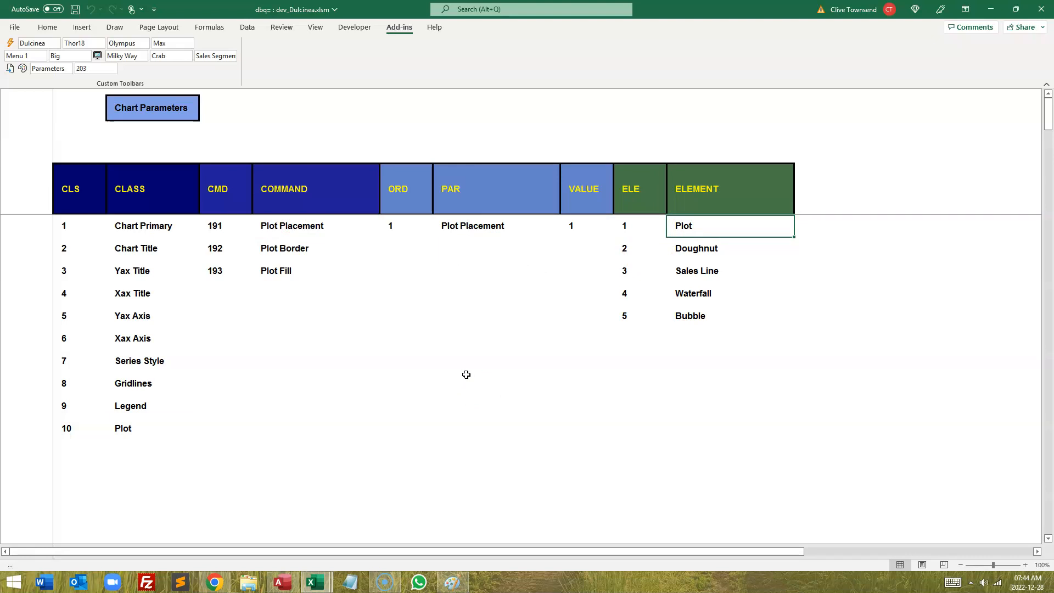
left_click(156, 195)
left_click(714, 318)
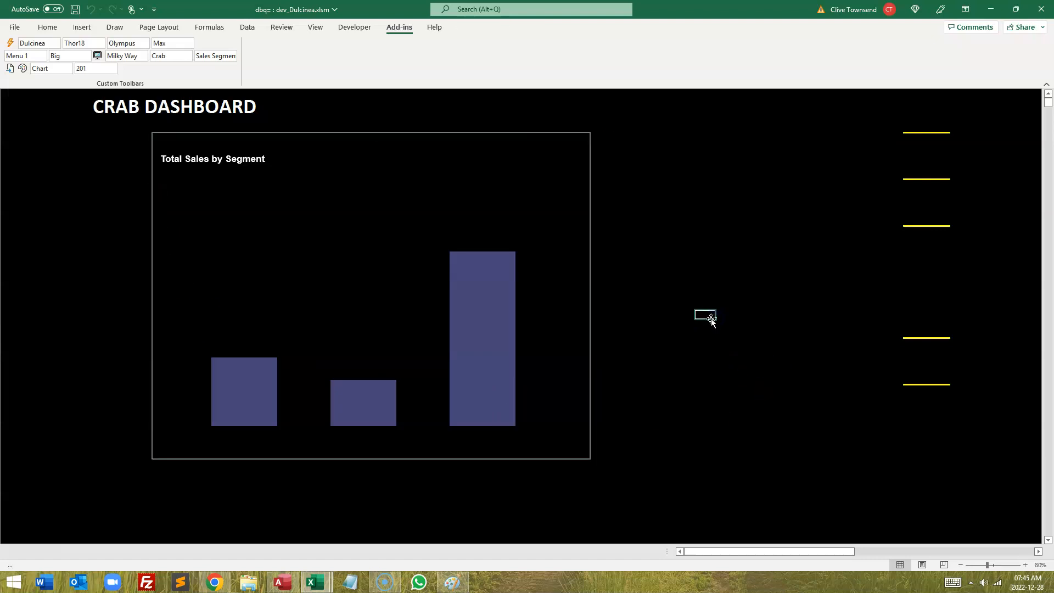
Step: Return to the Crab dashboard and reopen the Total Sales by Segment chart in single-chart view
left_click(300, 283)
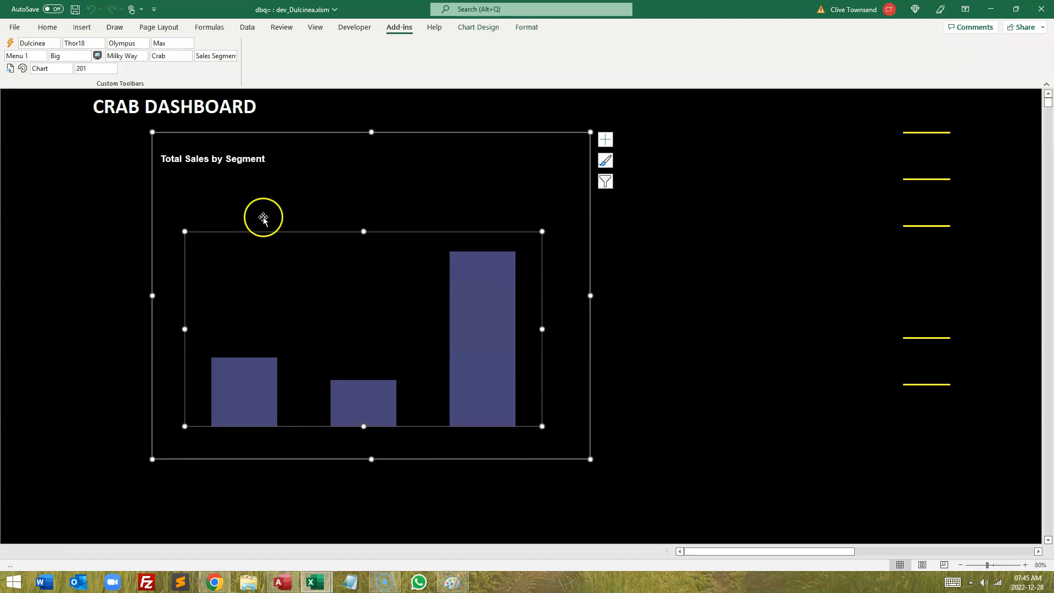
left_click(740, 306)
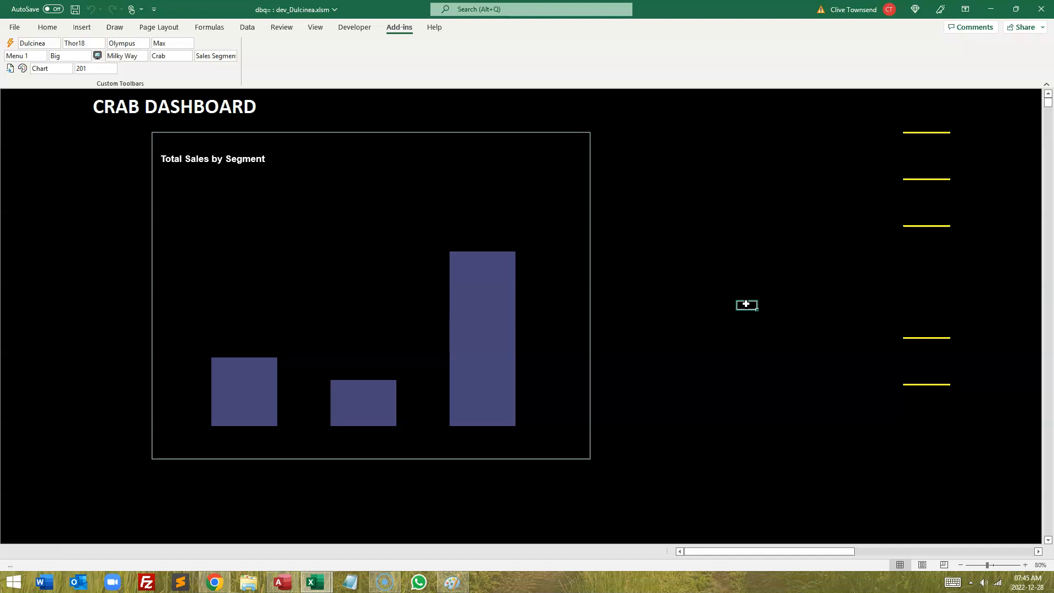
left_click(11, 174)
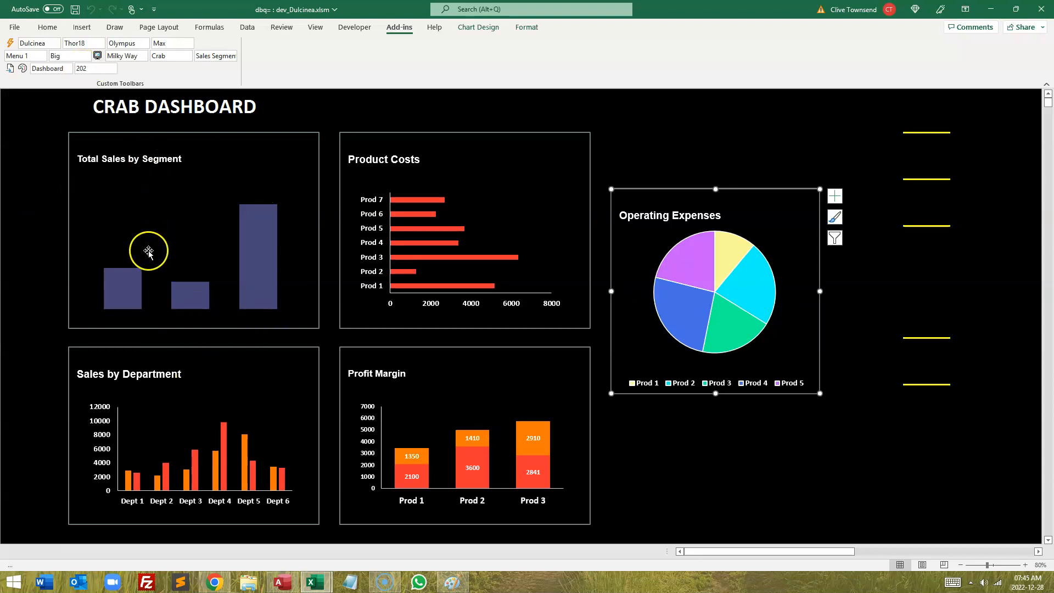
left_click(22, 160)
left_click(154, 238)
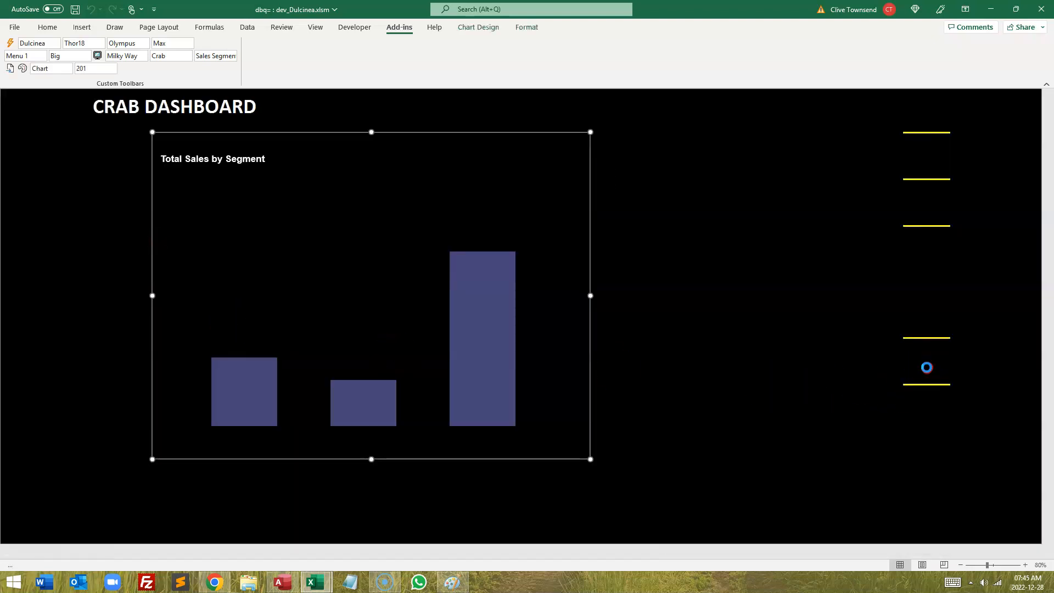
Step: Reopen Chart Parameters and turn on the Yax Axis setting for the Yax Axis class
left_click(927, 367)
left_click(134, 315)
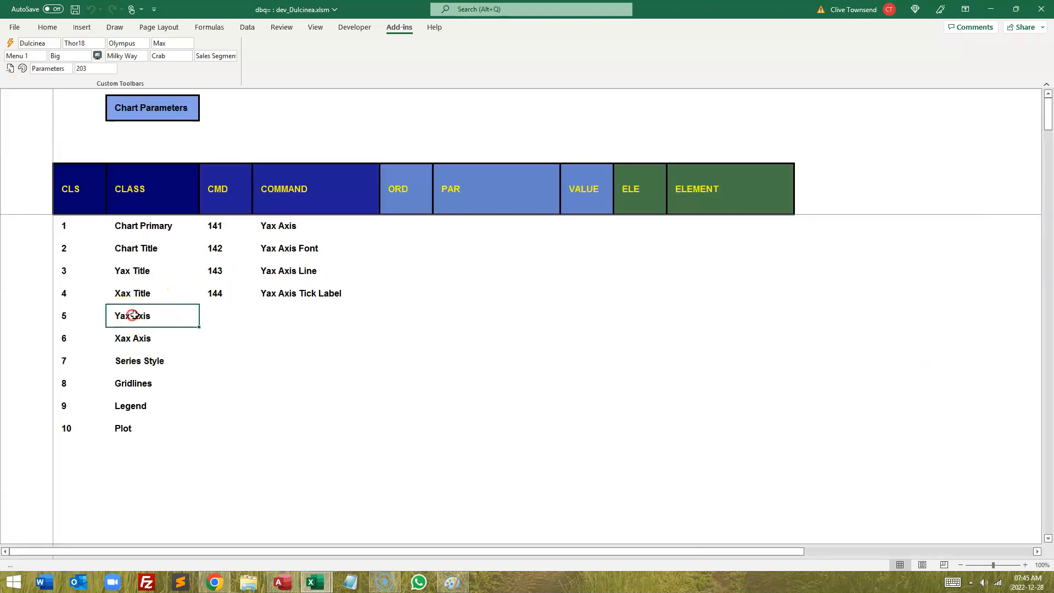
left_click(277, 226)
left_click(468, 224)
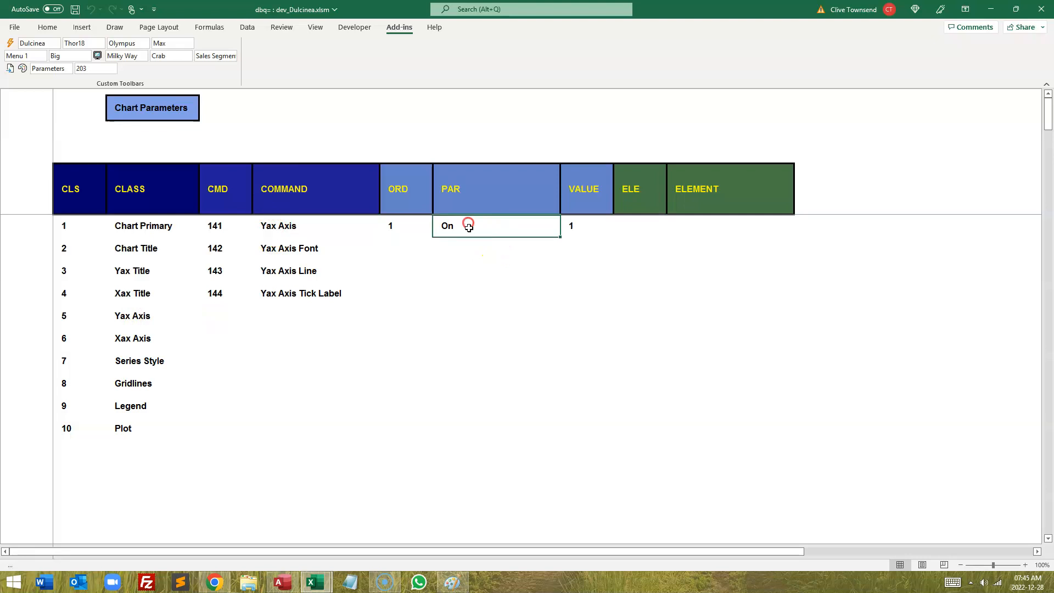
Step: Set the Yax Axis Font to font element 2, size 12, bold, and color 102
left_click(284, 254)
left_click(473, 226)
left_click(685, 253)
left_click(452, 248)
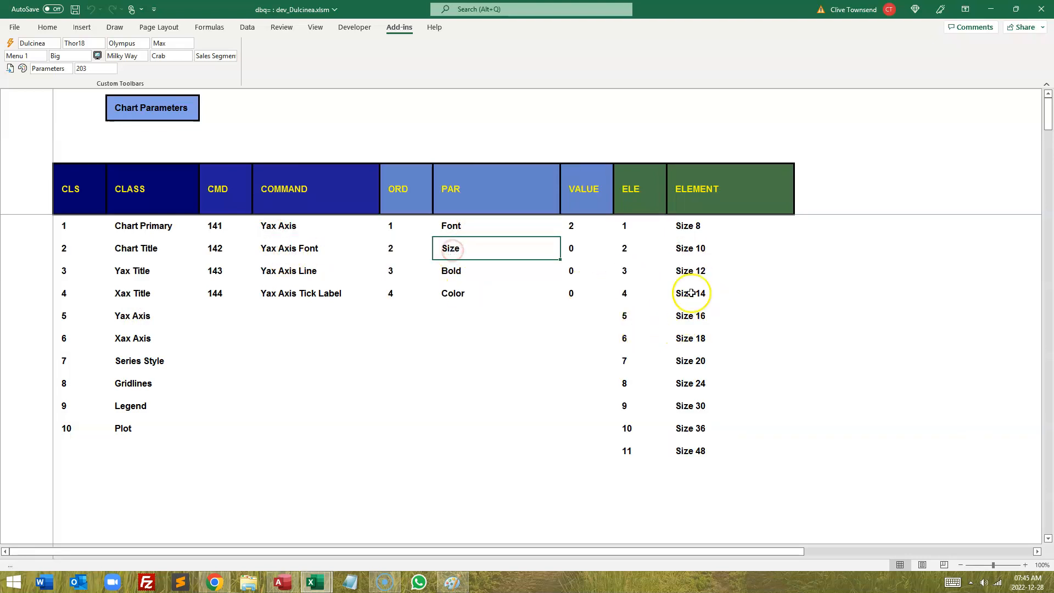
left_click(690, 271)
left_click(452, 271)
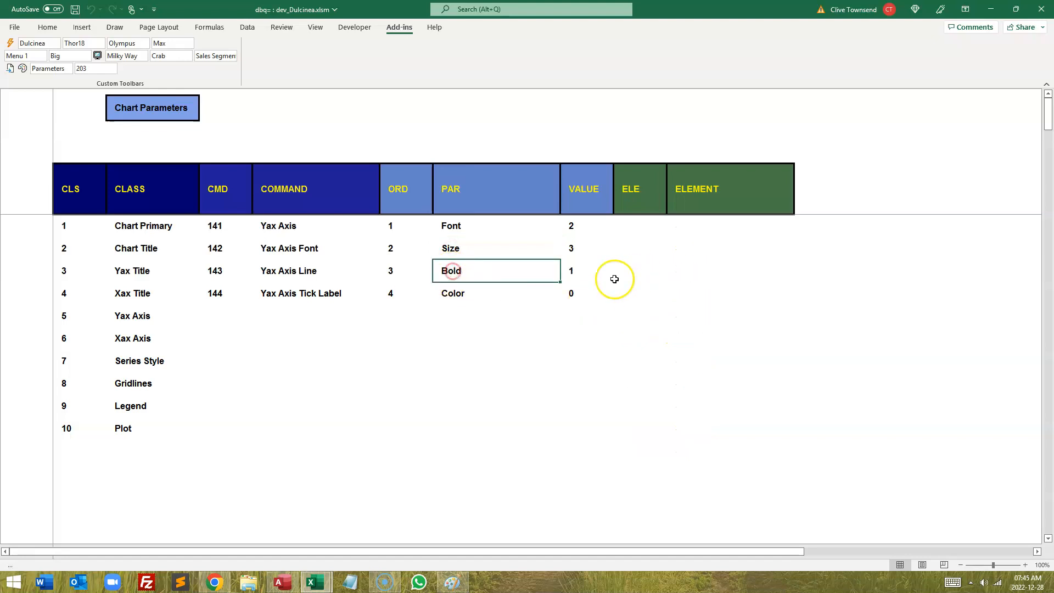
left_click(571, 289)
type("102")
key("Return")
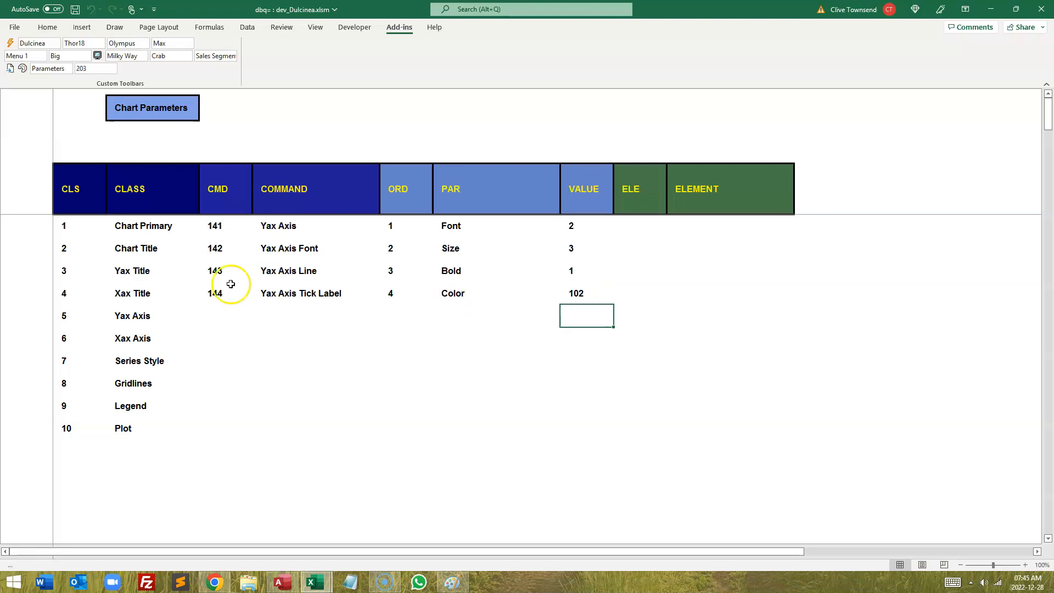
Step: Turn on the Yax Axis Line with weight element 3, Weight 1.5, and set its color to 102
left_click(271, 271)
left_click(470, 224)
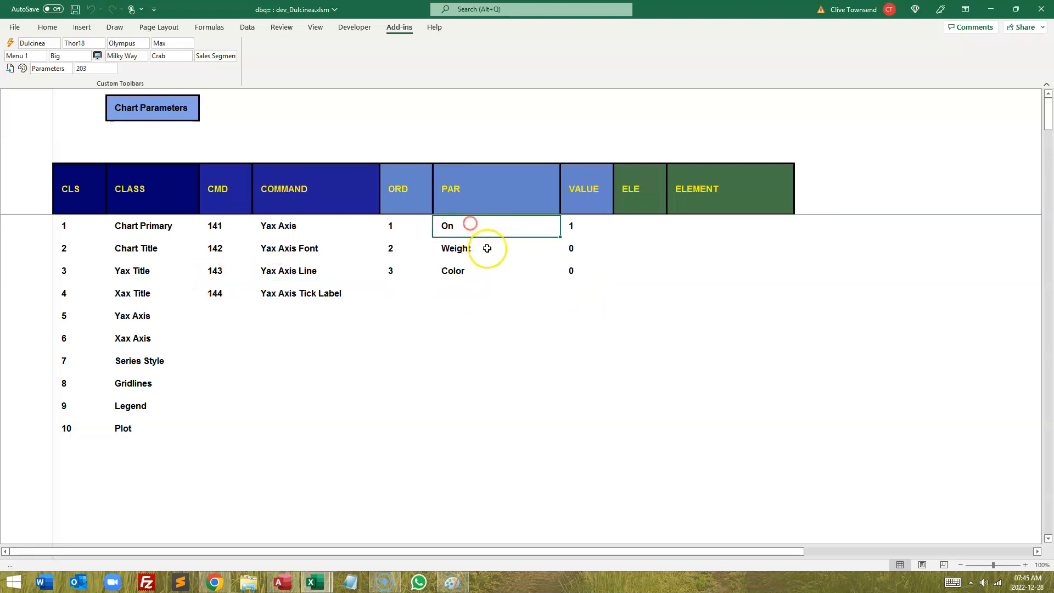
left_click(487, 248)
left_click(685, 270)
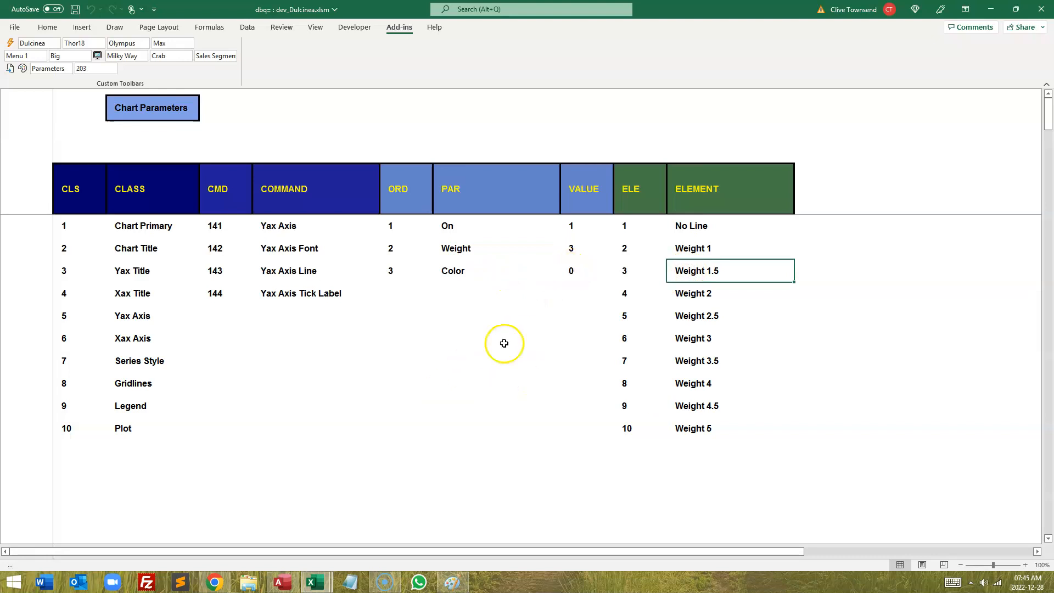
left_click(576, 273)
type("102")
key("Return")
Step: Select the Xax Axis class and turn on the Xax Axis setting
left_click(125, 340)
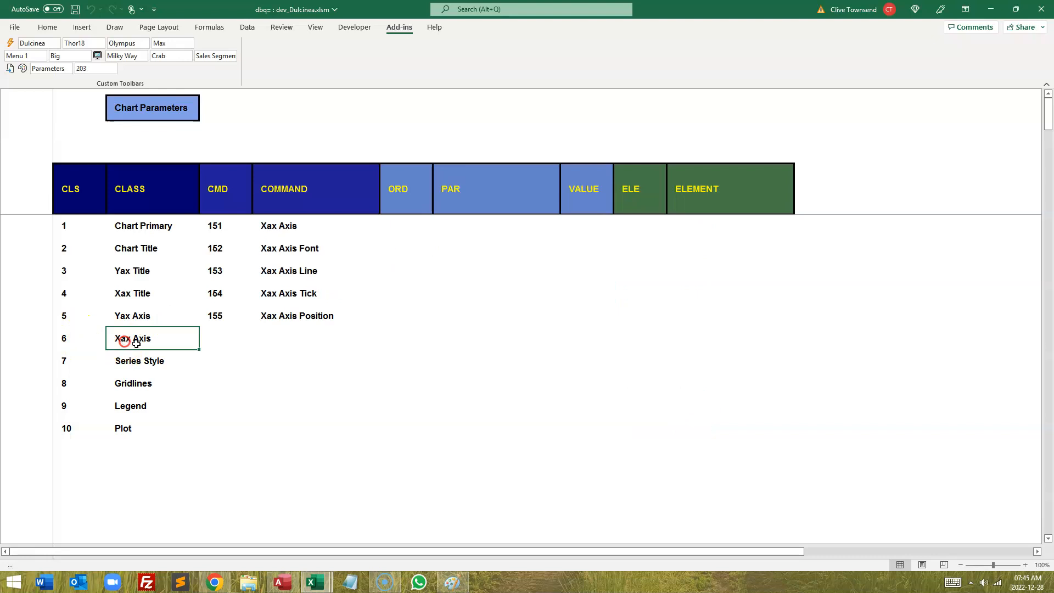
left_click(274, 226)
left_click(464, 228)
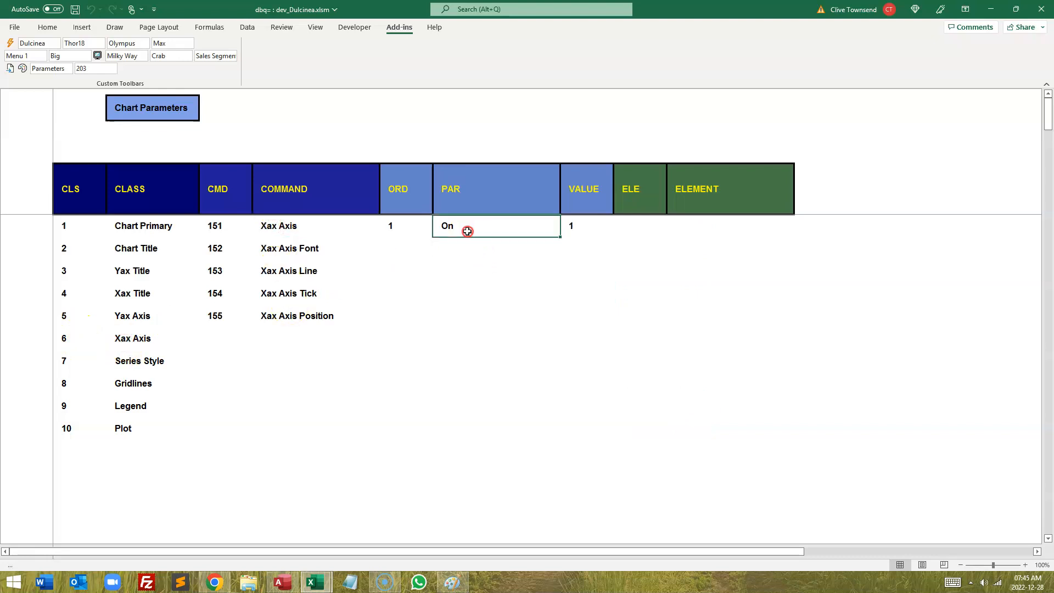
Step: Set the Xax Axis Font to Calibri, size element 3, bold, and color White (102)
left_click(285, 248)
left_click(453, 226)
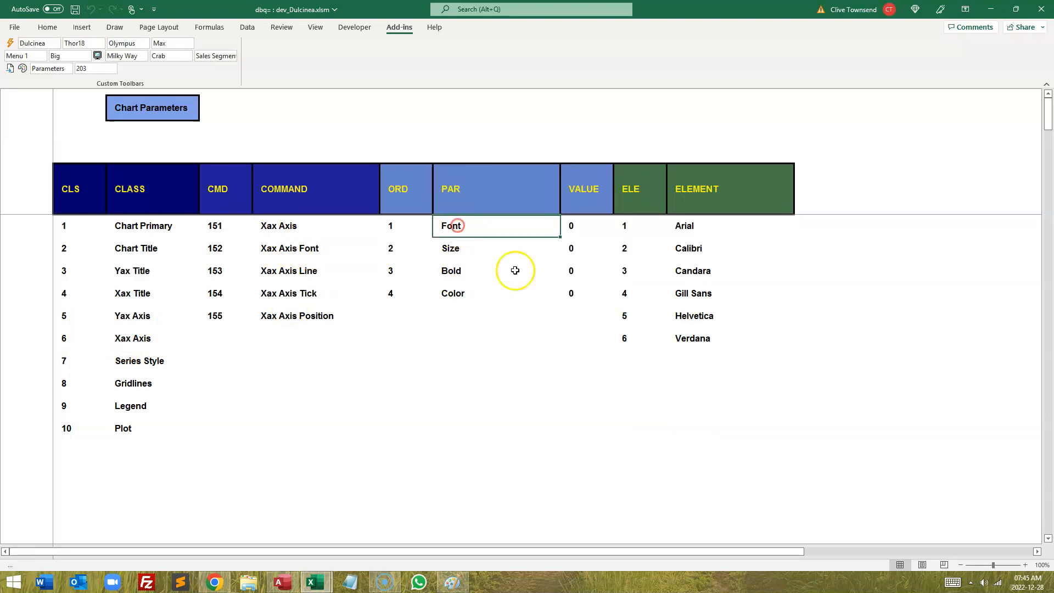
left_click(685, 250)
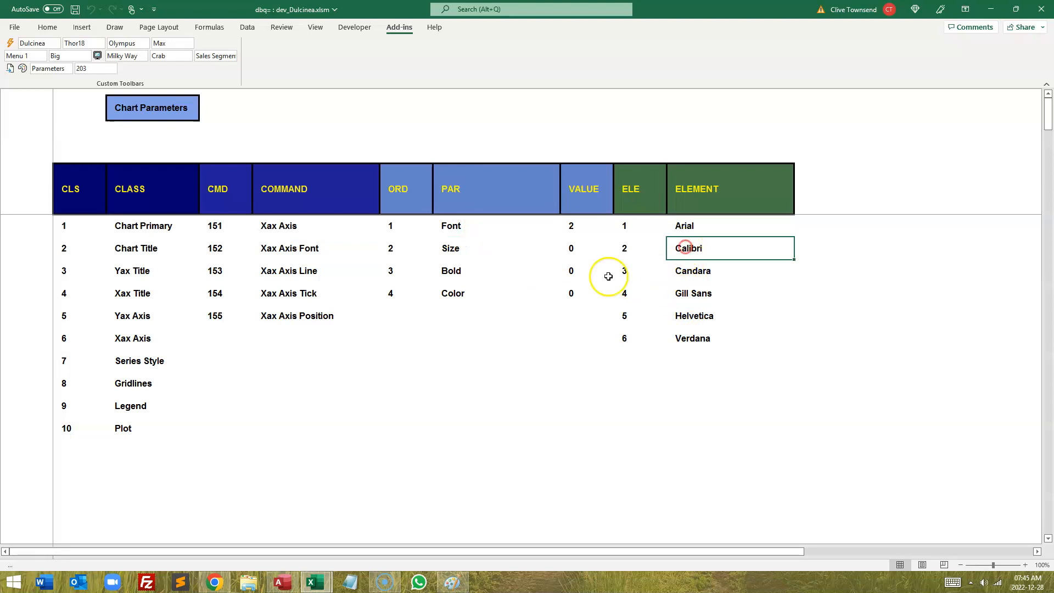
left_click(458, 248)
left_click(693, 270)
left_click(477, 274)
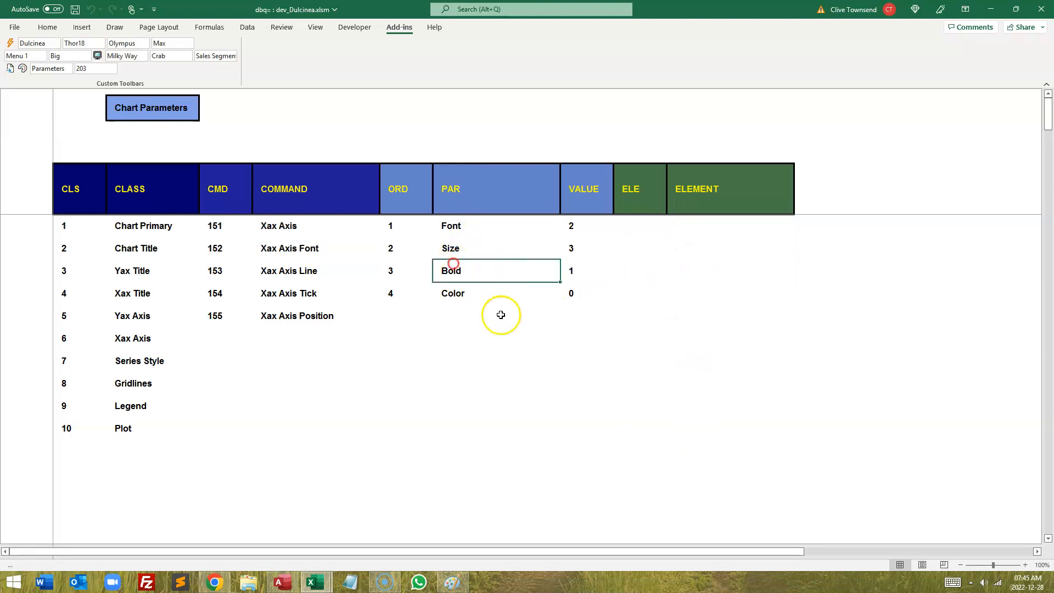
left_click(456, 295)
left_click(693, 227)
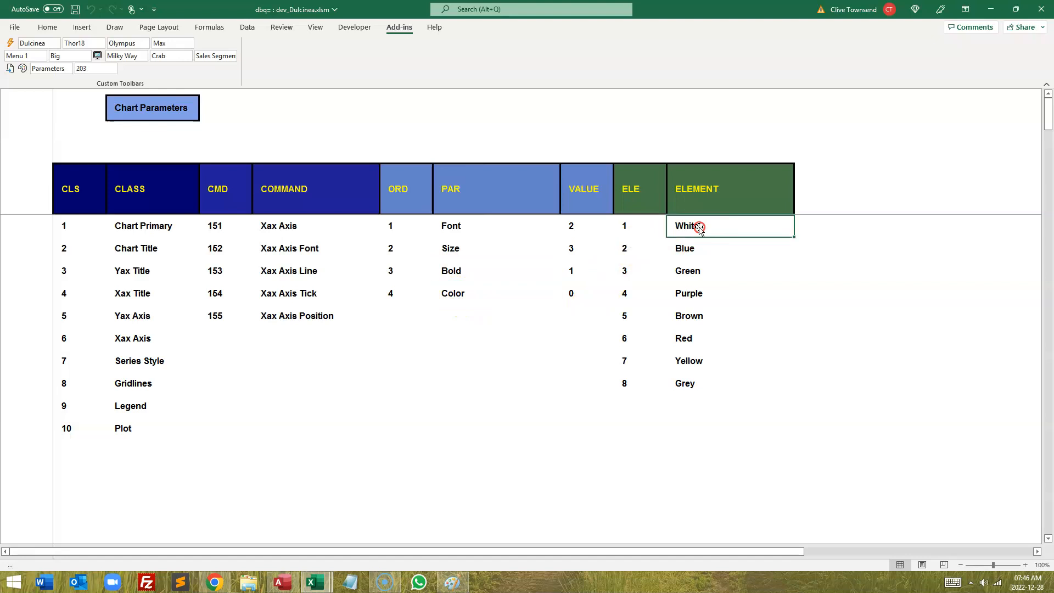
left_click(697, 248)
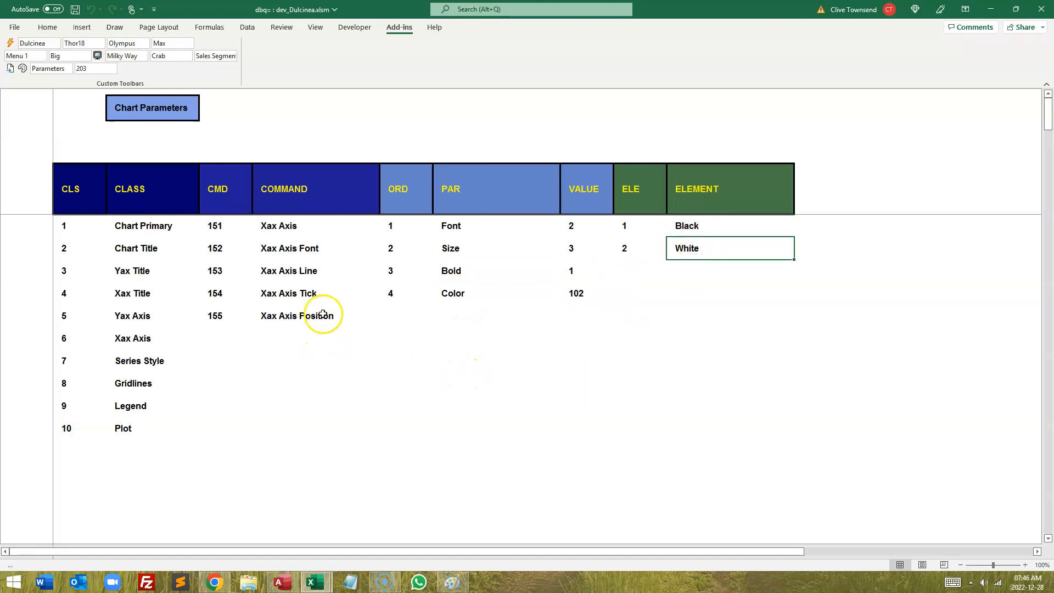
Step: Turn on the Xax Axis Line with Weight 1.5 and color White, then return to the chart
left_click(298, 271)
left_click(448, 228)
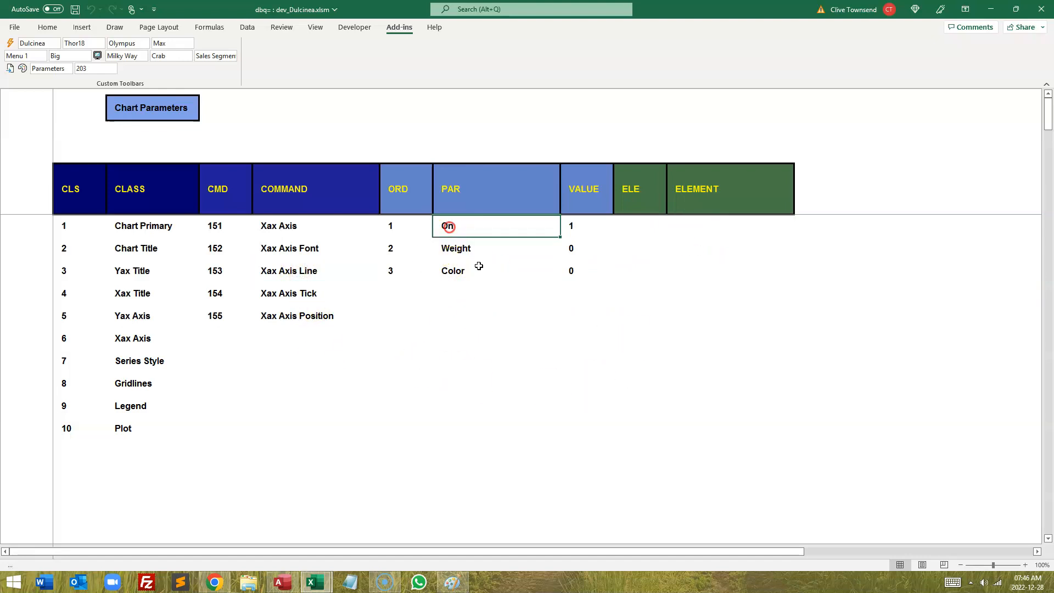
left_click(457, 250)
left_click(698, 271)
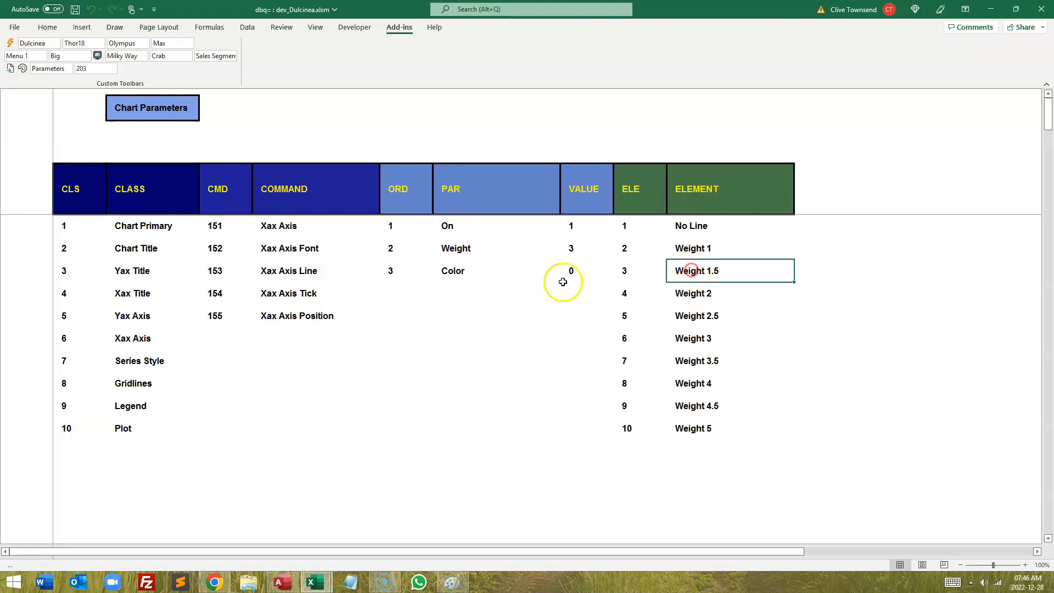
left_click(452, 270)
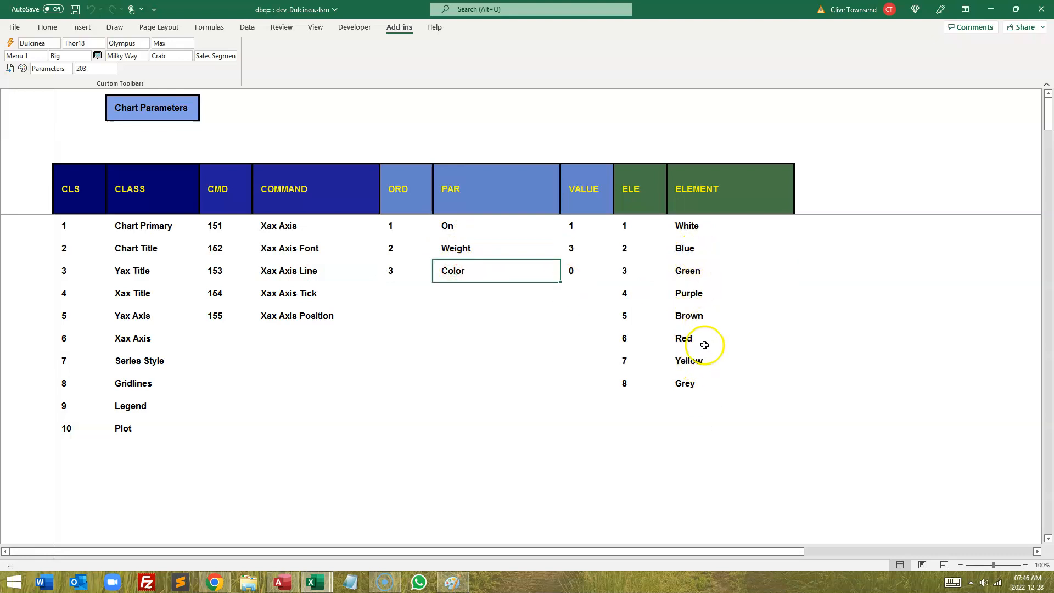
left_click(684, 222)
left_click(702, 247)
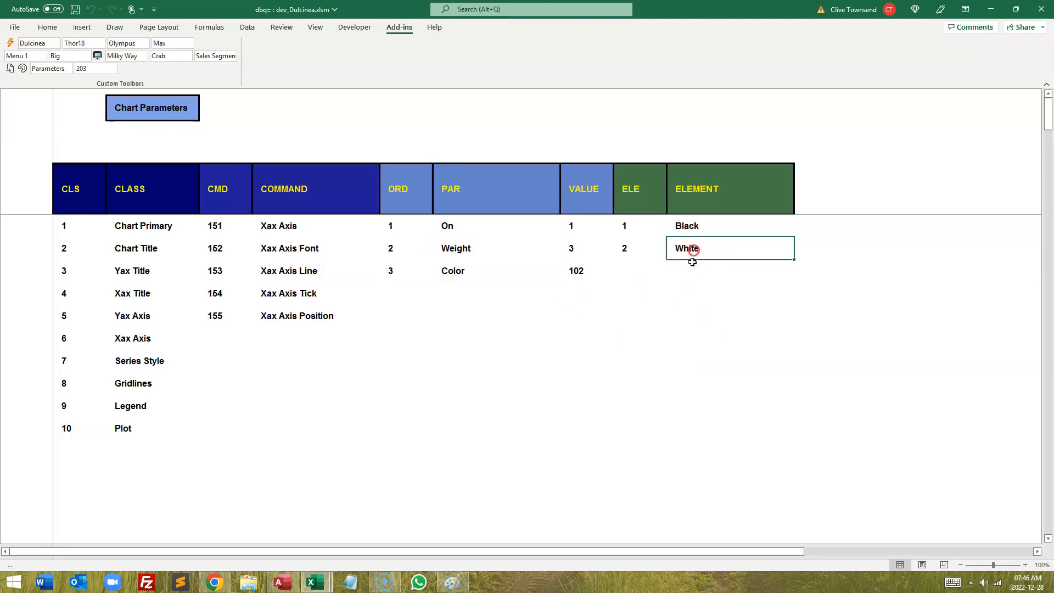
left_click(153, 200)
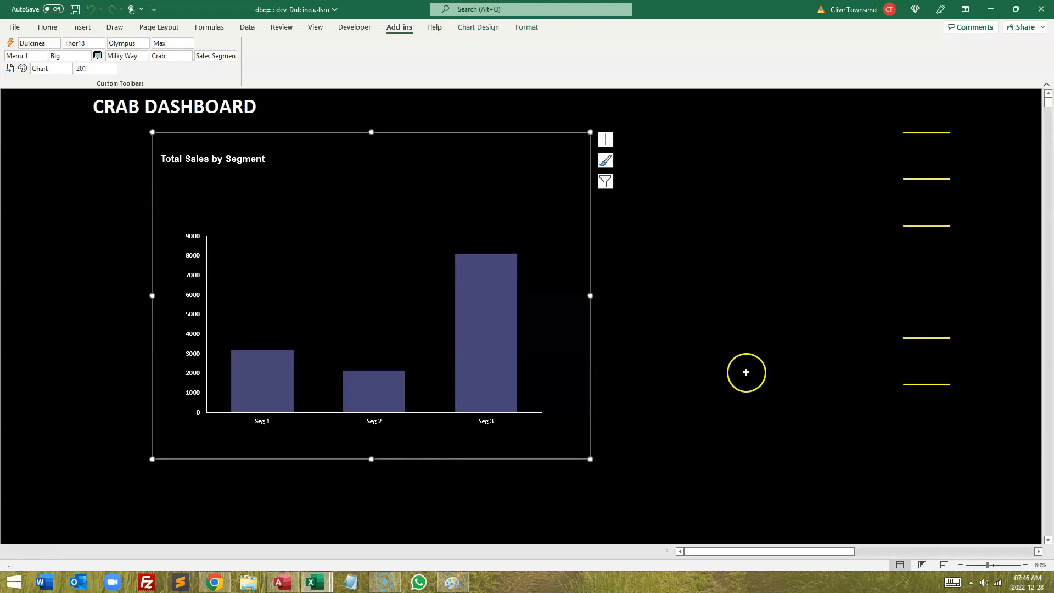
left_click(736, 352)
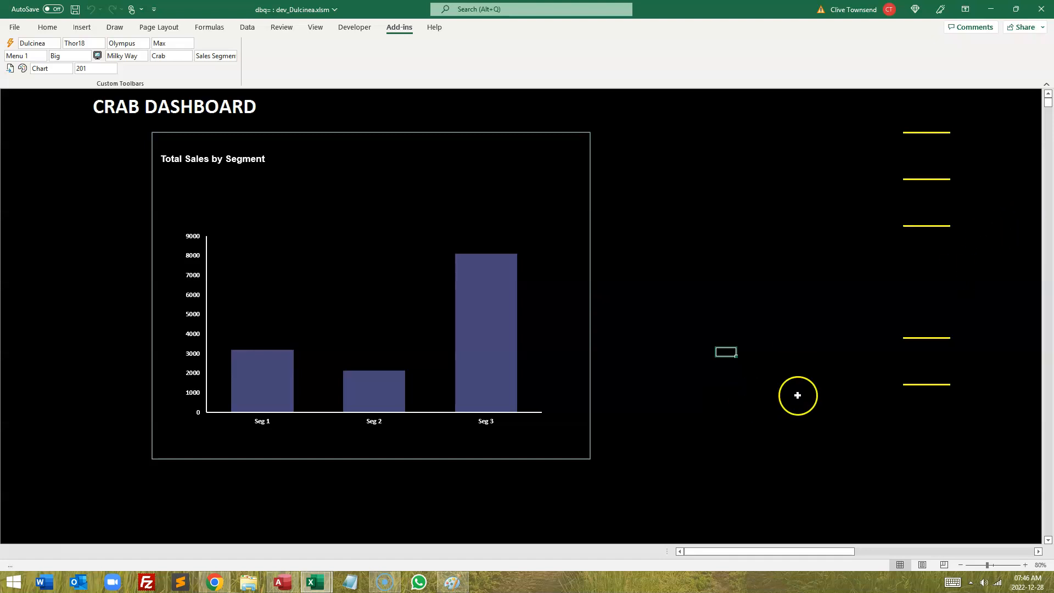
Step: Open Chart Parameters and set Series Color 1 of the current series to Orange7 under Series Style
left_click(921, 360)
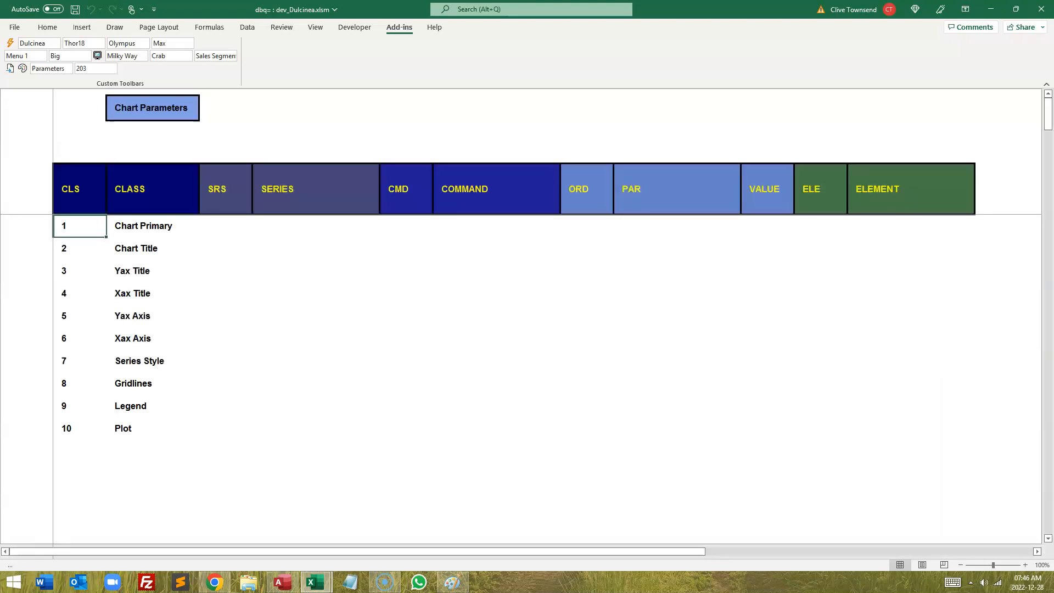
left_click(121, 364)
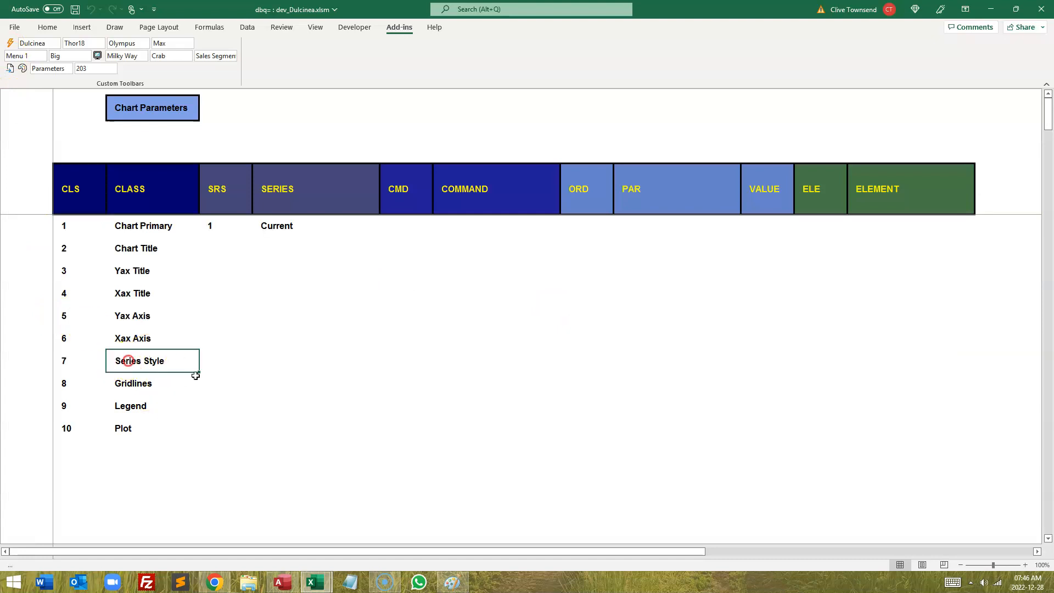
left_click(273, 224)
left_click(479, 225)
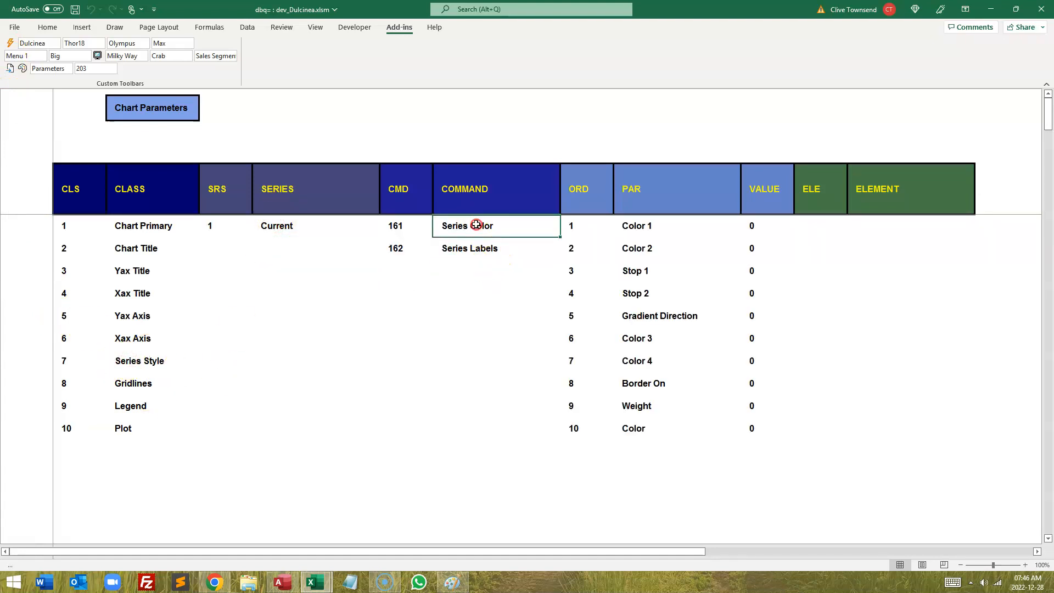
left_click(648, 226)
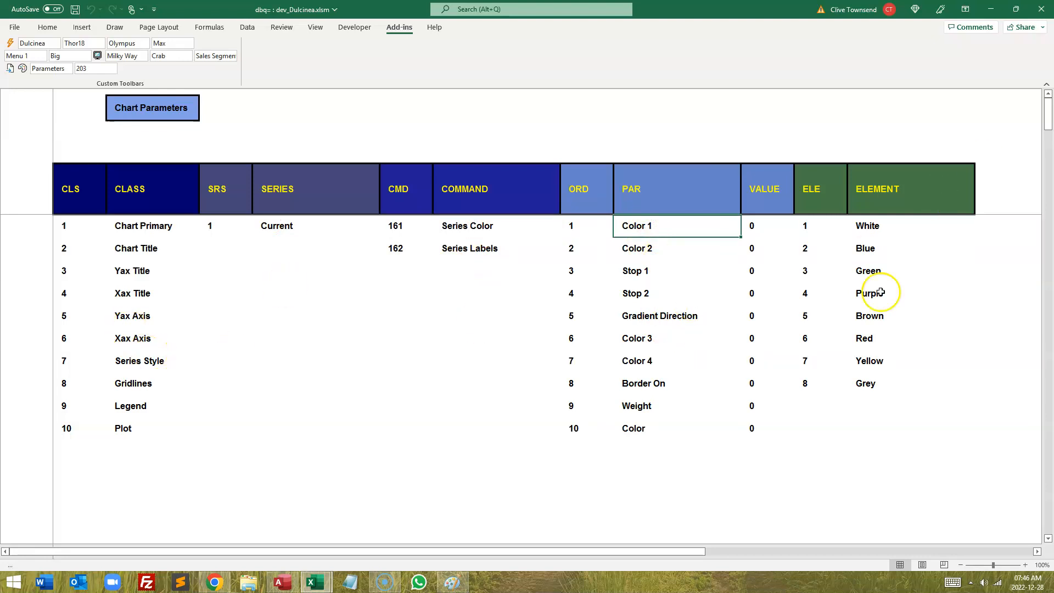
left_click(864, 337)
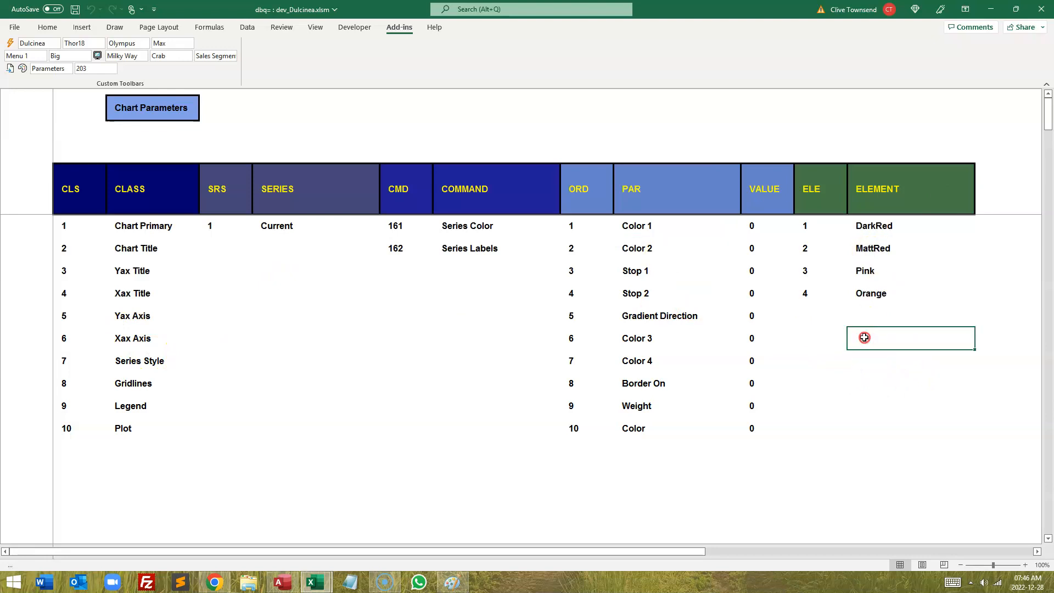
left_click(874, 293)
left_click(872, 364)
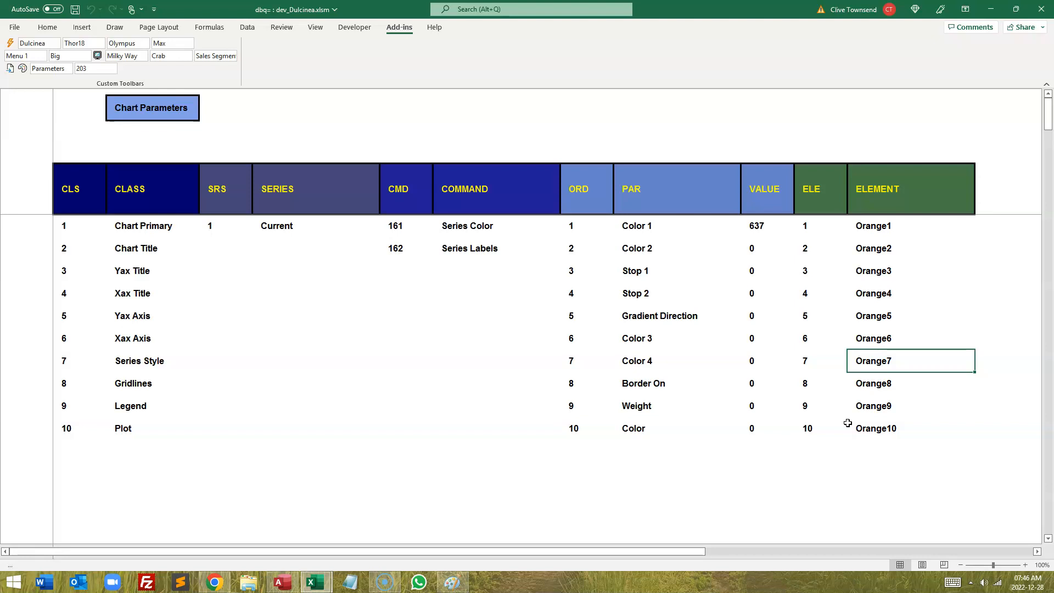
Step: Return to the segment chart and then display the full Crab dashboard
left_click(134, 199)
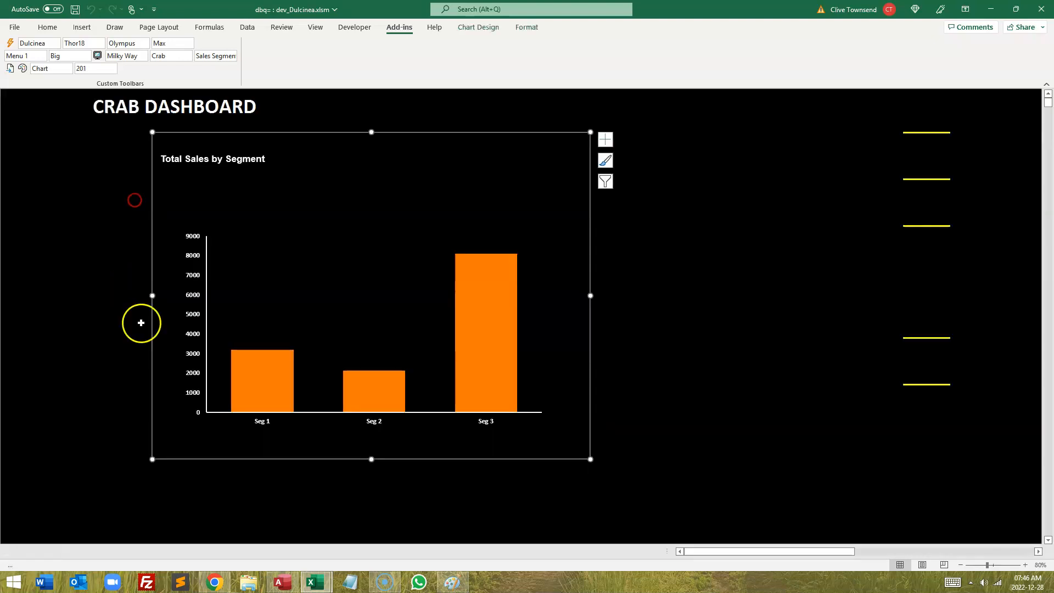
left_click(742, 357)
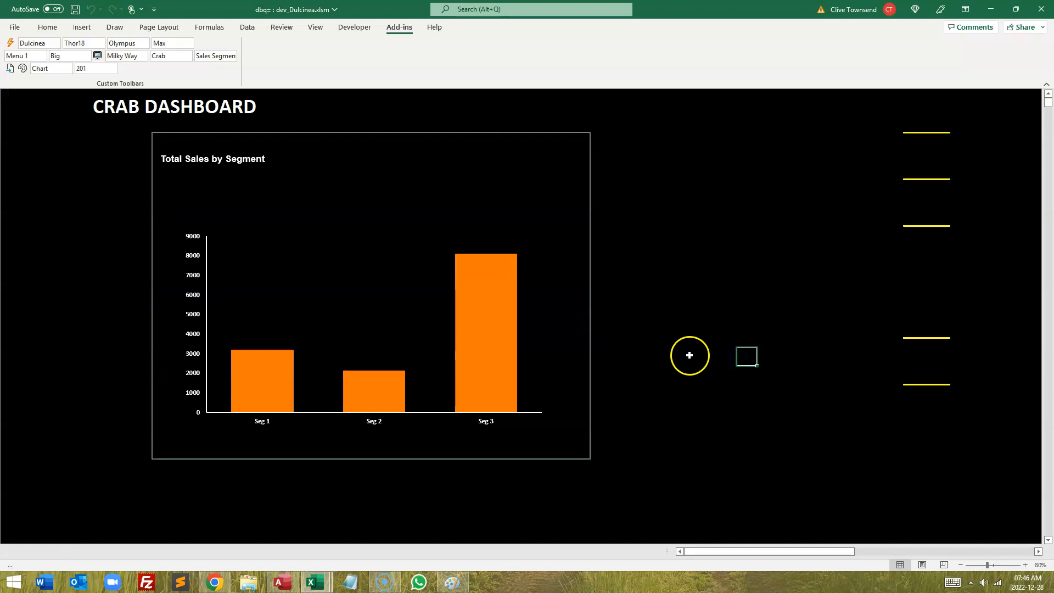
left_click(32, 176)
left_click(134, 264)
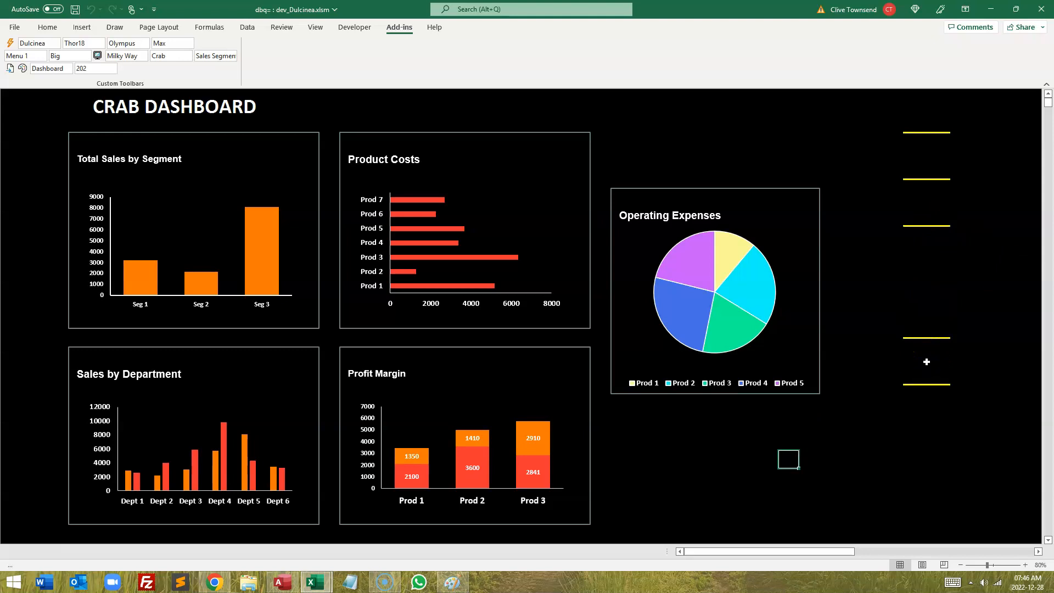
Step: Switch through the dashboards to the Mercury and then the Orion dashboard
left_click(924, 361)
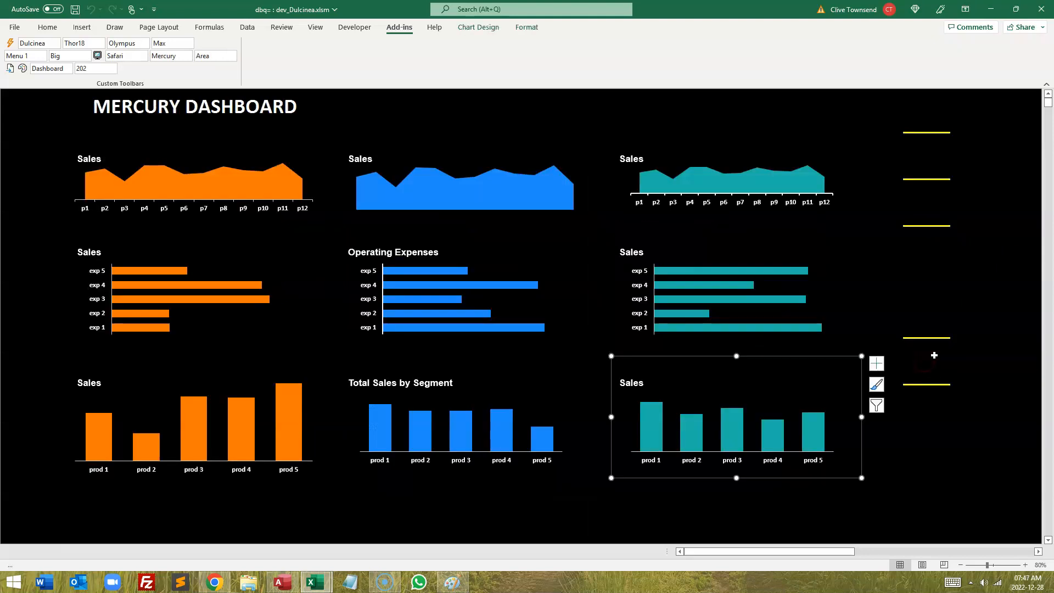
left_click(933, 356)
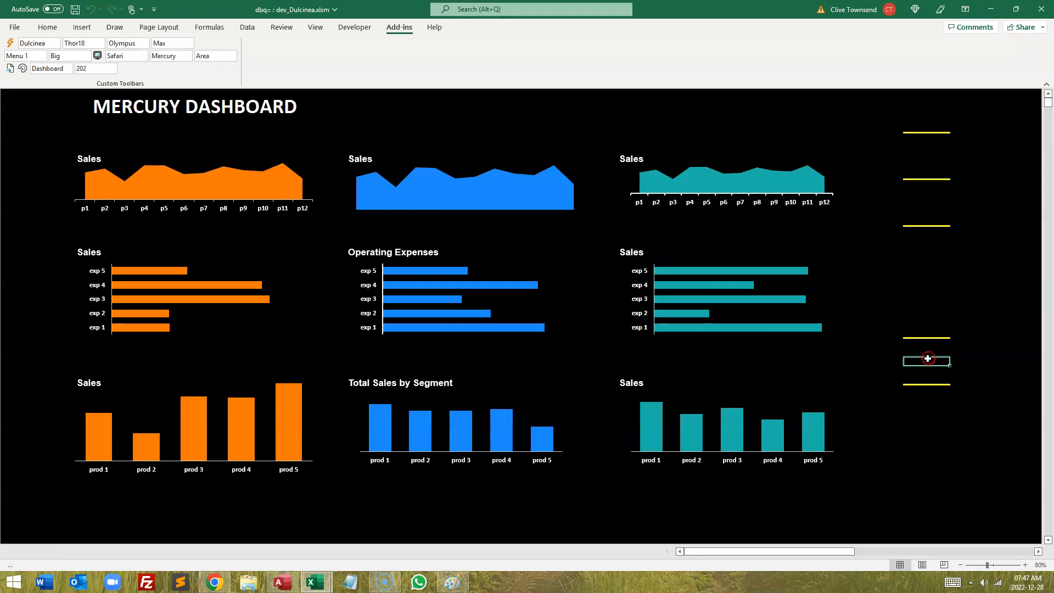
left_click(925, 362)
left_click(925, 361)
left_click(925, 360)
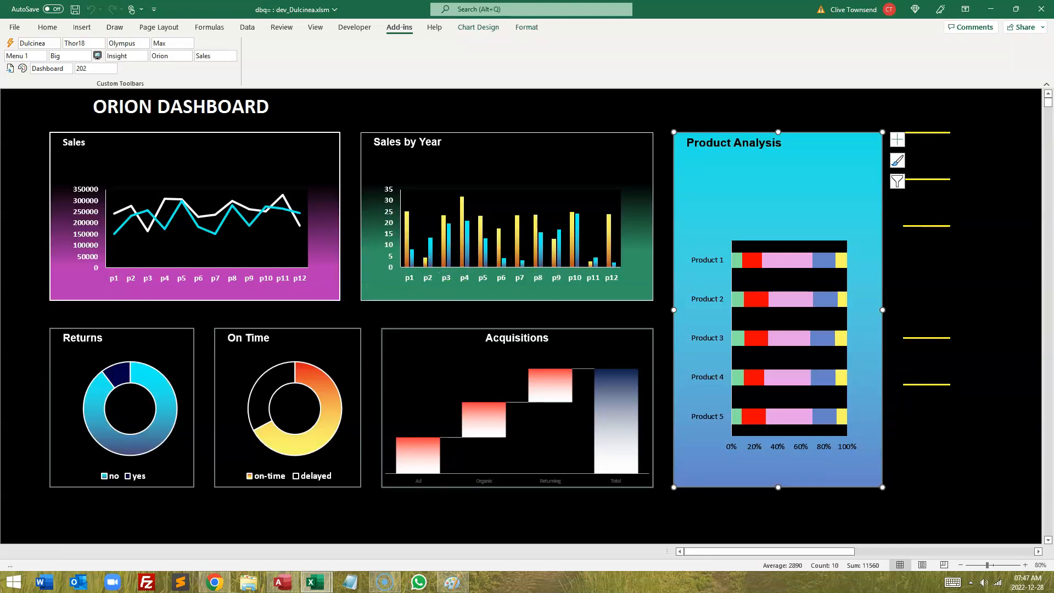
Step: Open the Chart Builder menu and show the Orion Sales by Year chart in single-chart view
left_click(15, 147)
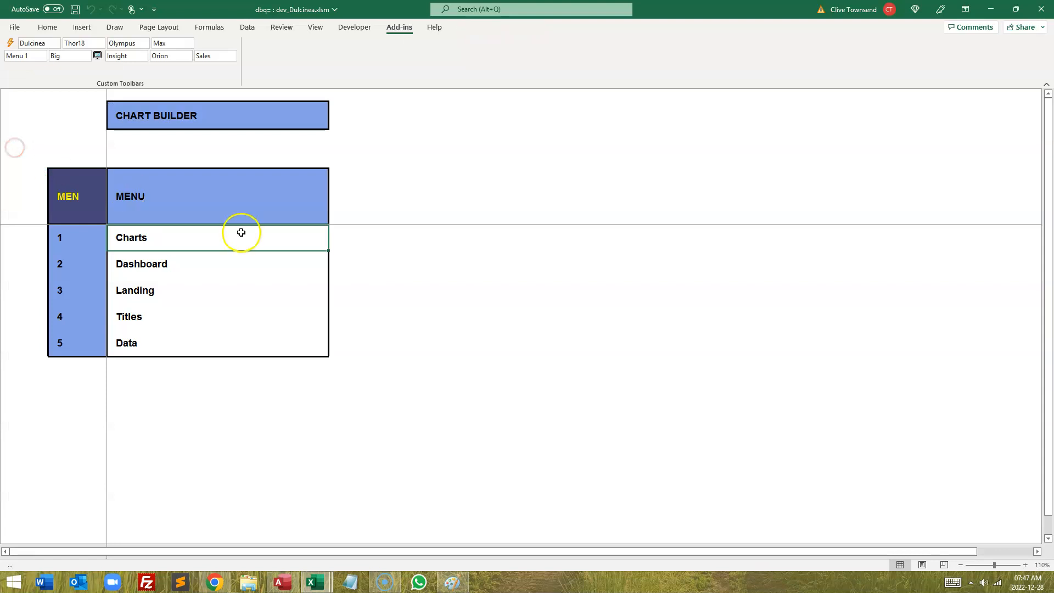
left_click(172, 240)
left_click(919, 166)
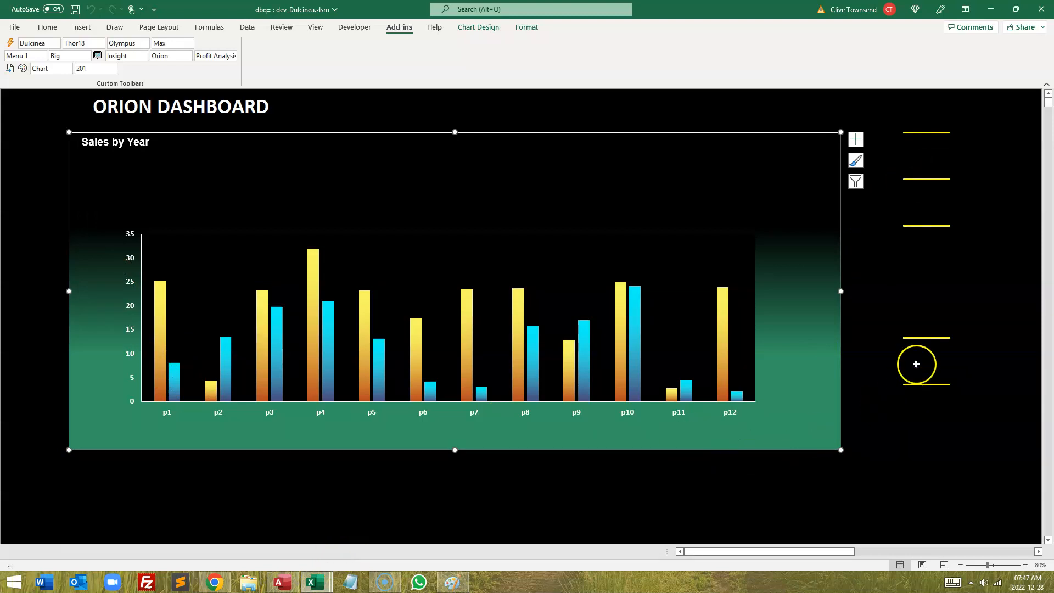
Step: Open Chart Parameters and set the Chart Fill Color 1 to Cyan7 for the Chart Primary class
left_click(923, 363)
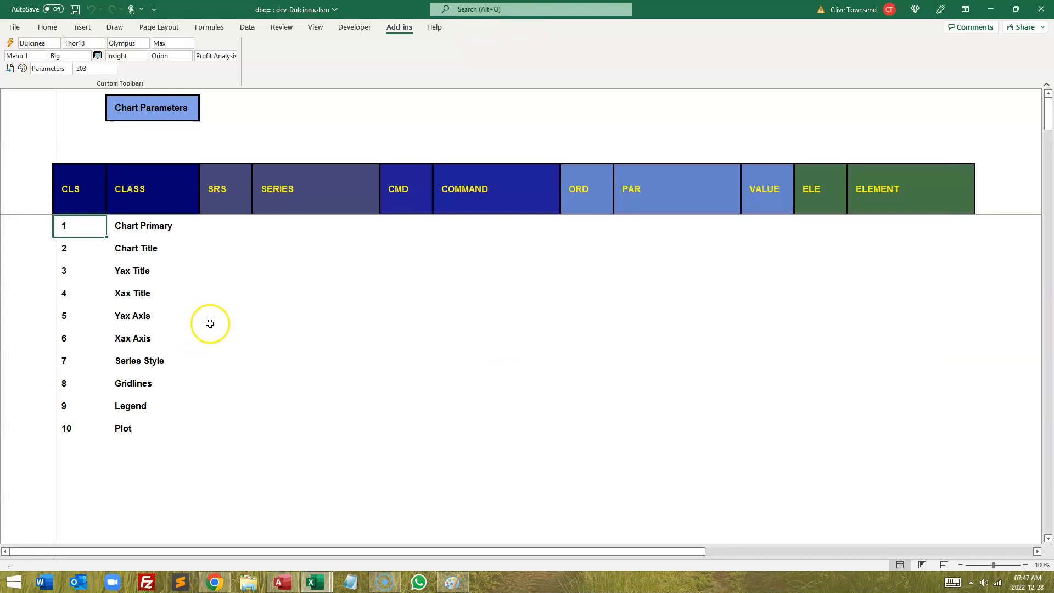
left_click(137, 225)
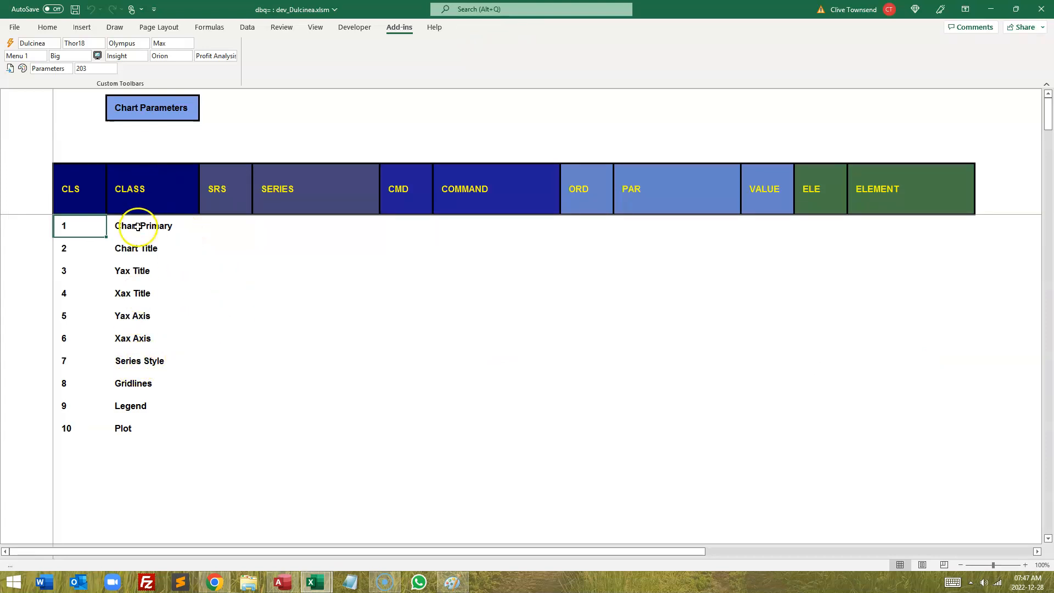
left_click(279, 294)
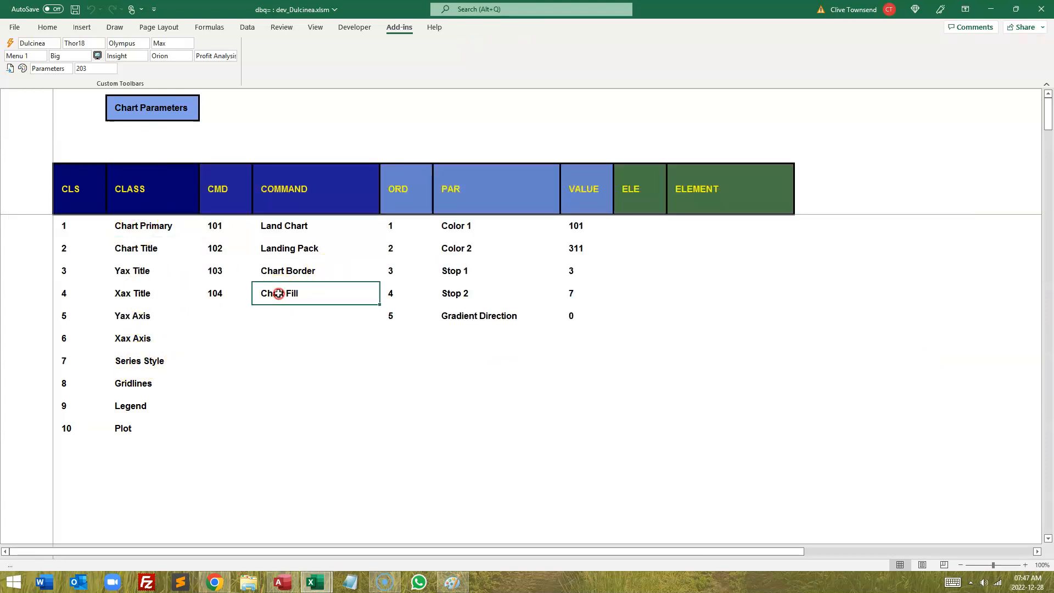
left_click(455, 226)
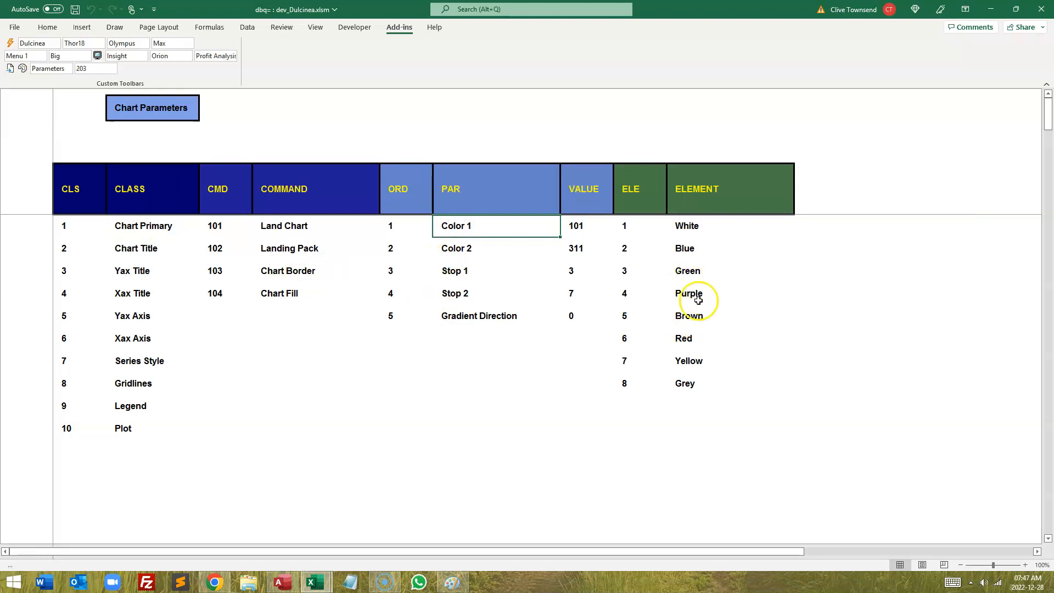
left_click(689, 250)
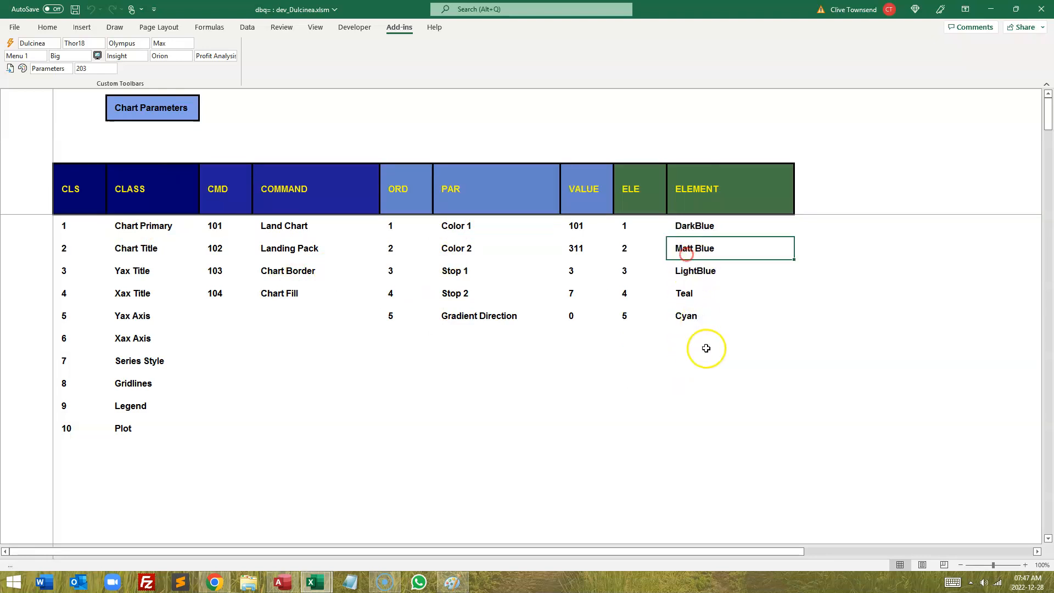
left_click(686, 317)
left_click(695, 362)
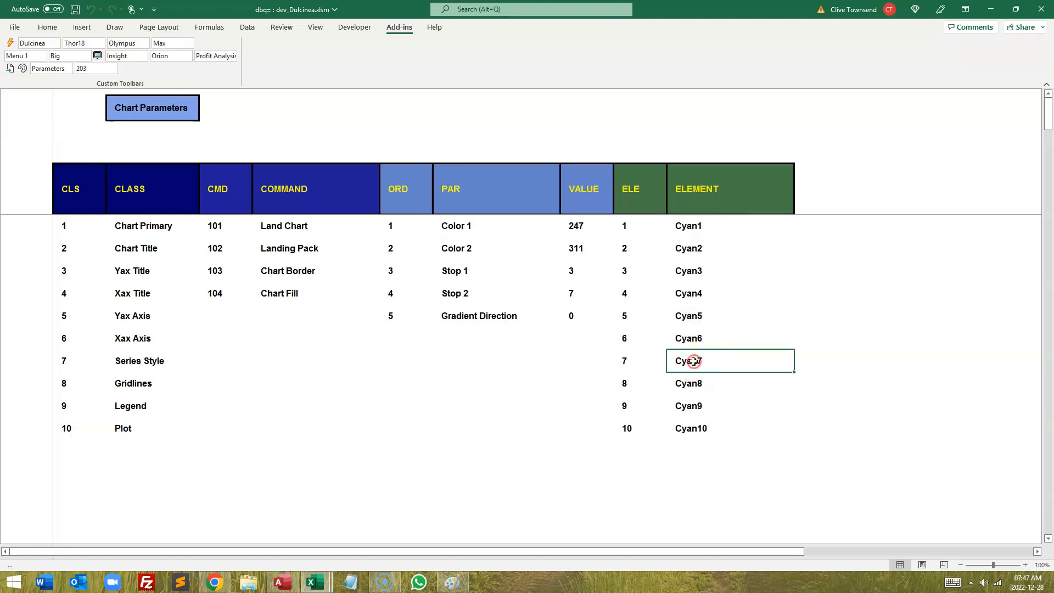
Step: Set the Chart Fill Color 2 parameter to Blue and return to the Orion dashboard chart
left_click(460, 249)
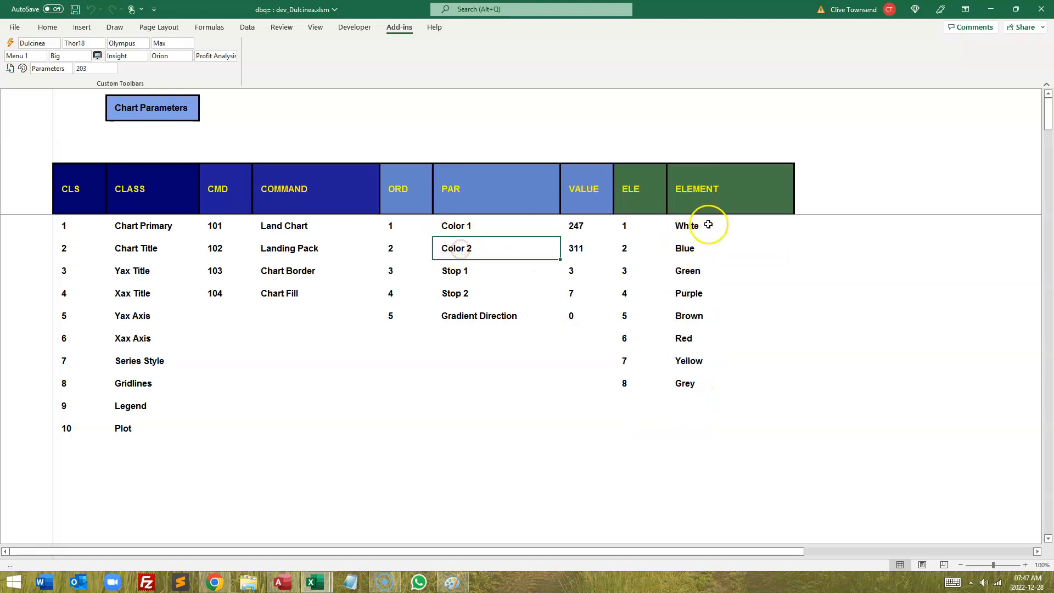
left_click(684, 249)
left_click(692, 226)
left_click(693, 248)
left_click(160, 200)
left_click(894, 431)
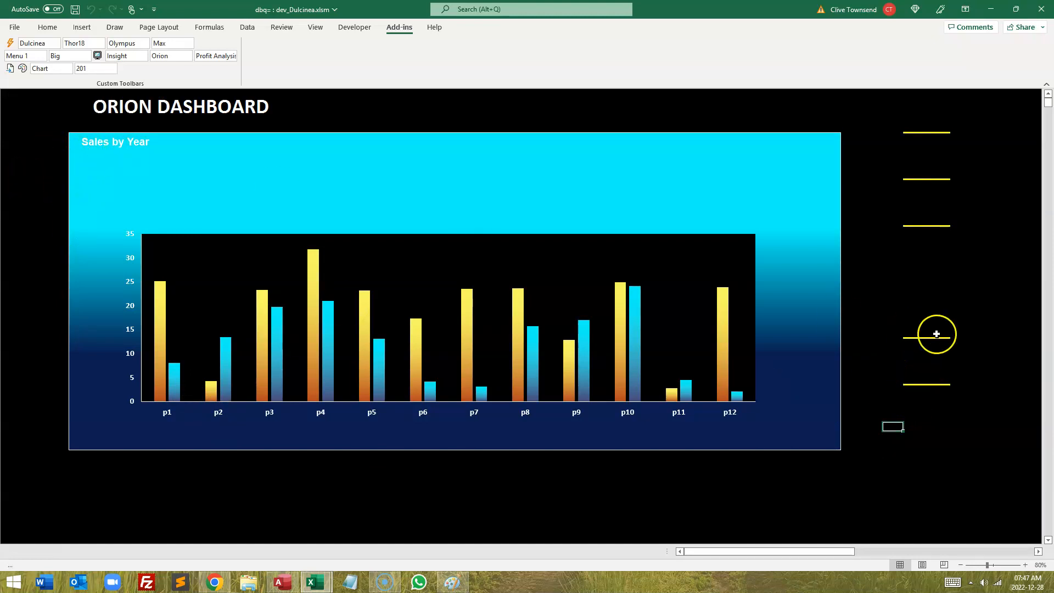
Step: Open Chart Parameters for the Chart Title class and edit the Chart Title Font values, entering 10 and 1
left_click(920, 360)
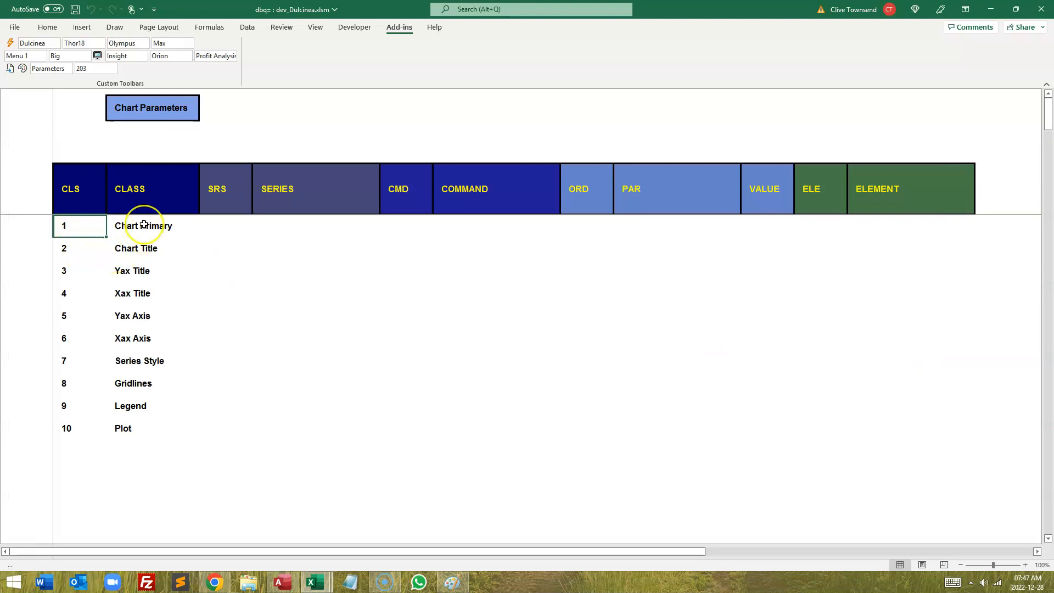
left_click(121, 241)
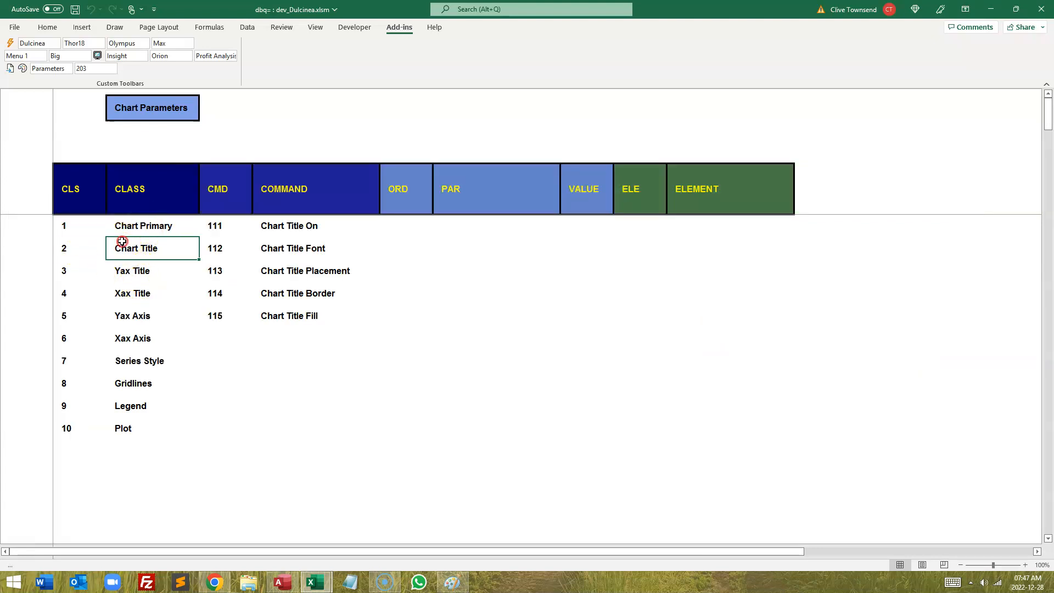
left_click(288, 247)
left_click(575, 296)
type("101")
key("Return")
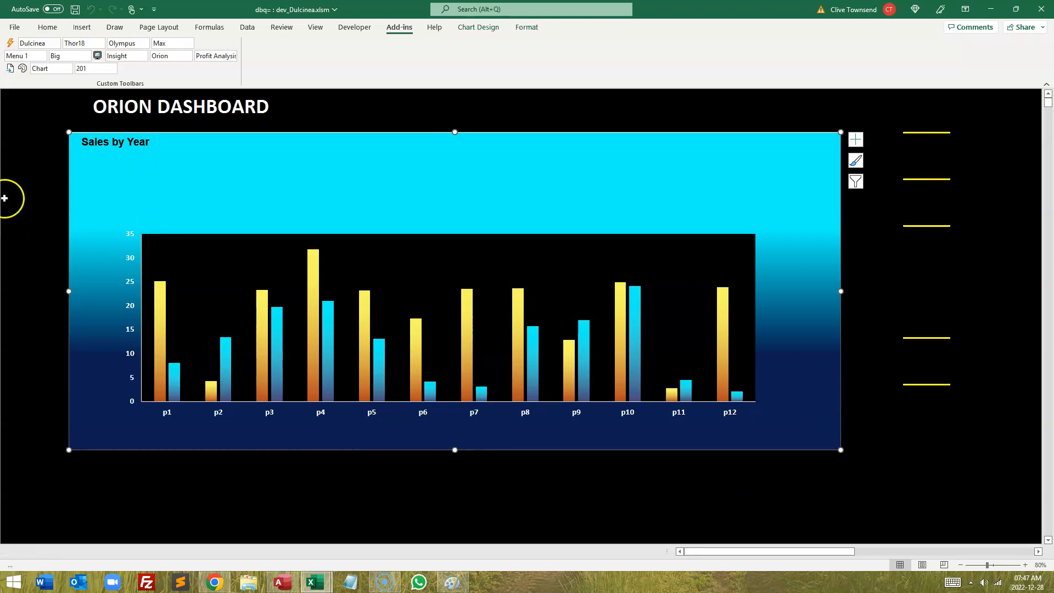
left_click(23, 152)
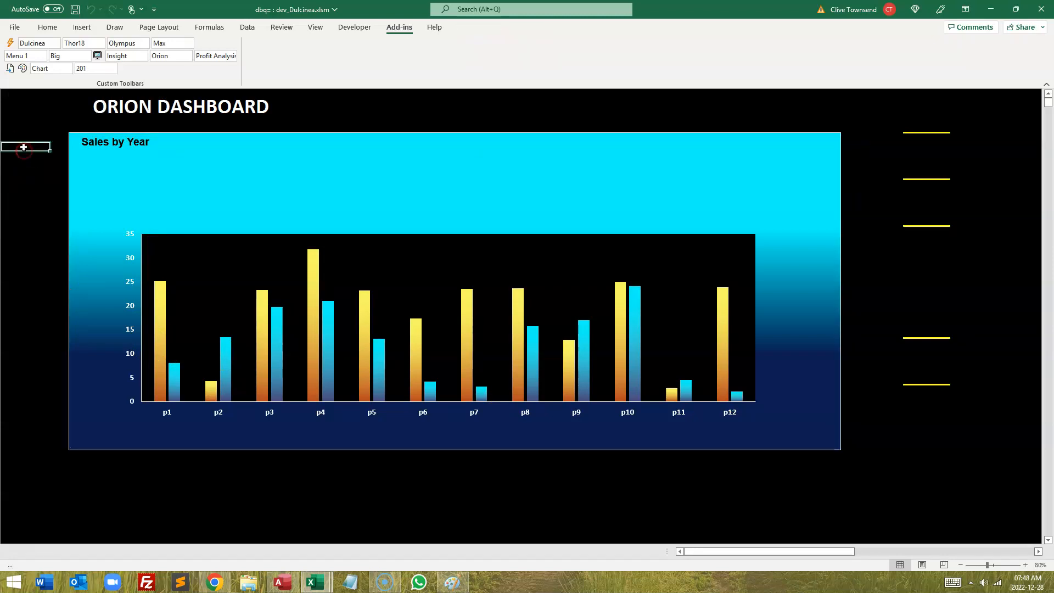